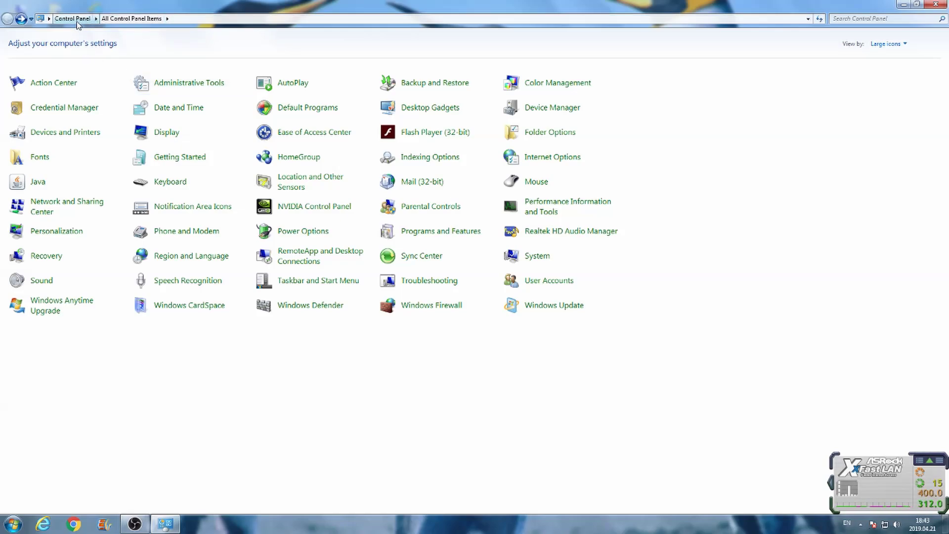
- Apply 'Adjust for best performance' visual effects, then revert to 'Let Windows choose what's best'
{"action": "left_click", "coordinate": [538, 261]}
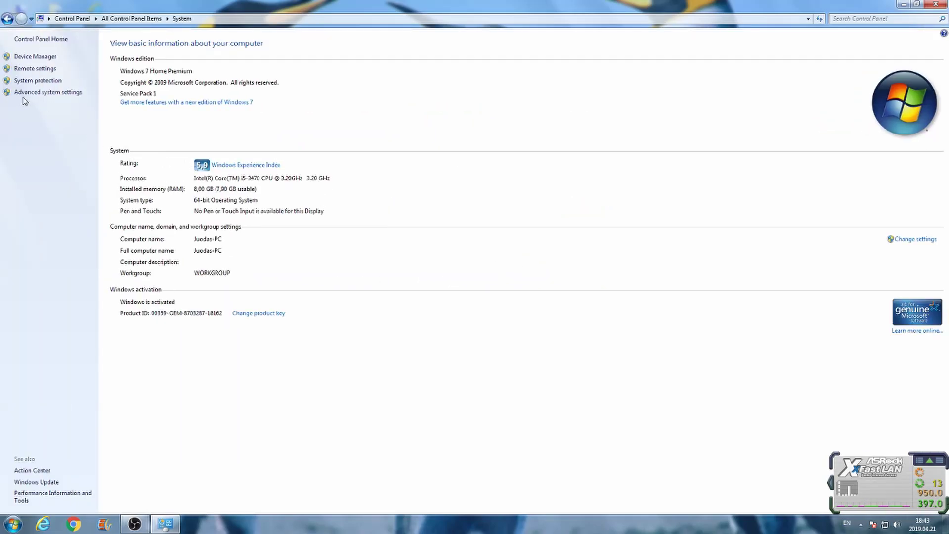
{"action": "left_click", "coordinate": [60, 94]}
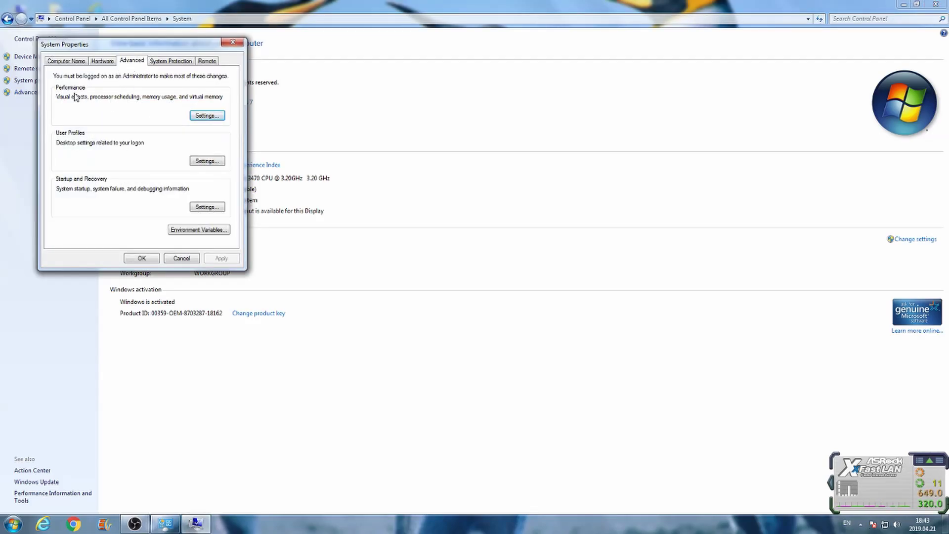
{"action": "left_click", "coordinate": [207, 115]}
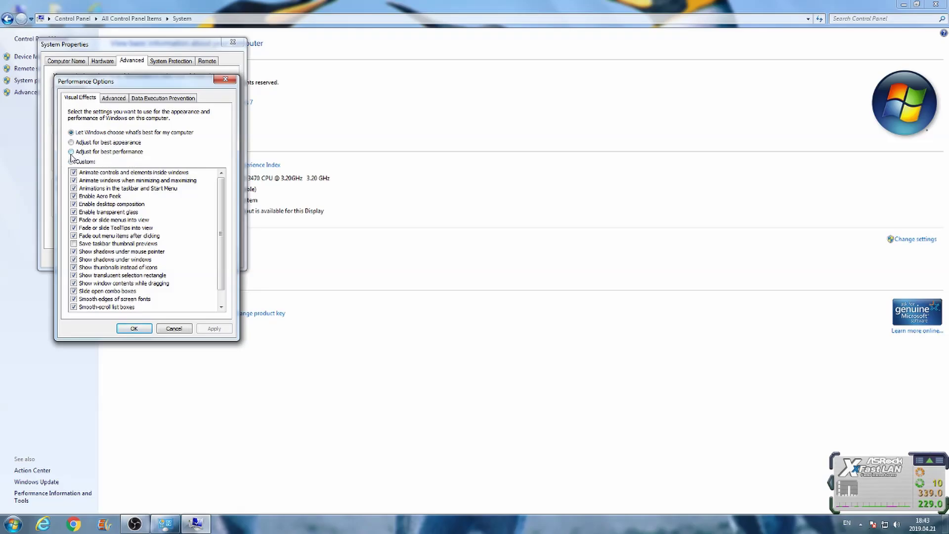
{"action": "left_click", "coordinate": [72, 151]}
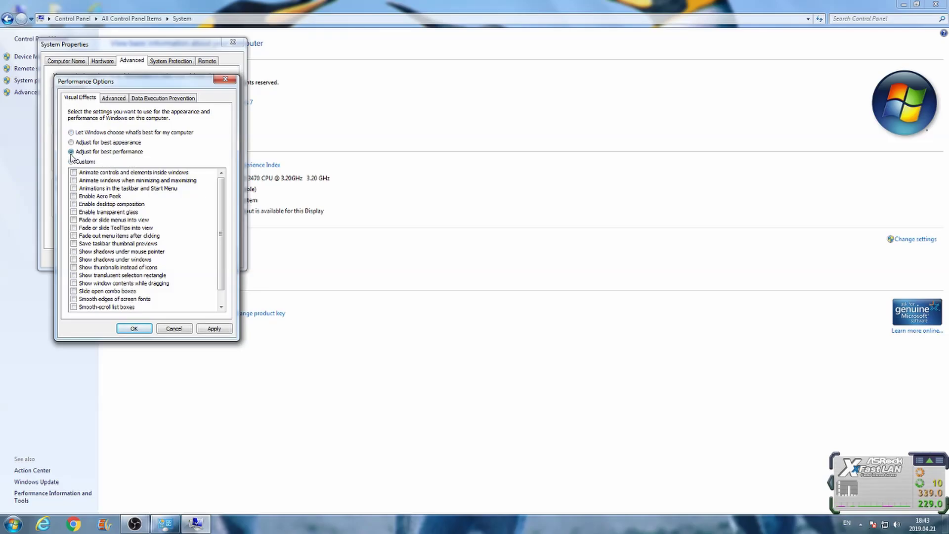
{"action": "left_click", "coordinate": [129, 328]}
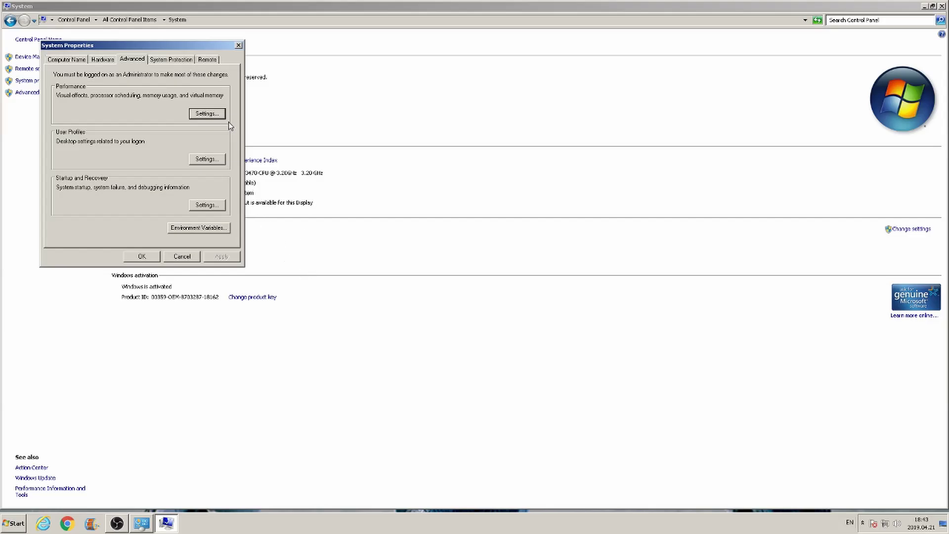
{"action": "left_click", "coordinate": [207, 113]}
{"action": "left_click", "coordinate": [69, 127]}
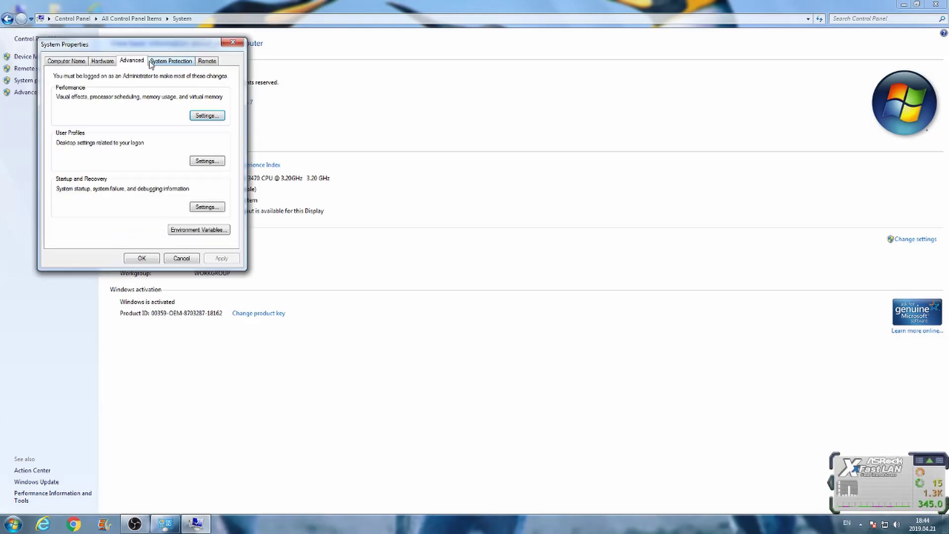
- Inspect Advanced performance options and the C: and D: paging files, cancelling the virtual memory changes
{"action": "left_click", "coordinate": [203, 117]}
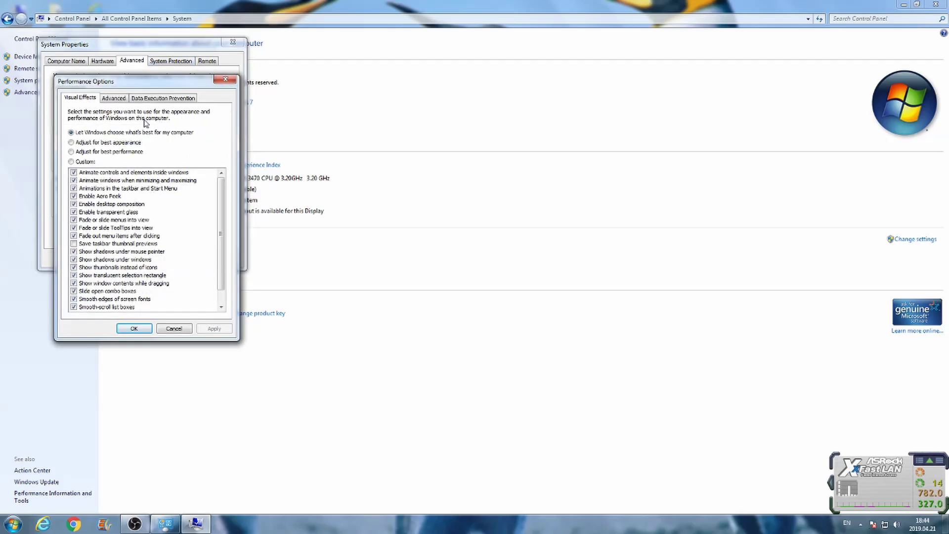
{"action": "left_click", "coordinate": [115, 99]}
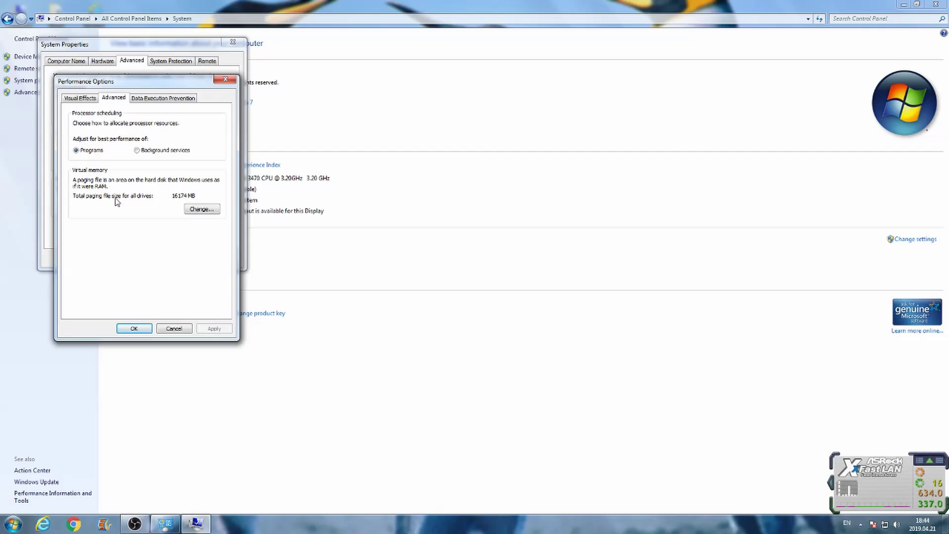
{"action": "left_click", "coordinate": [197, 212]}
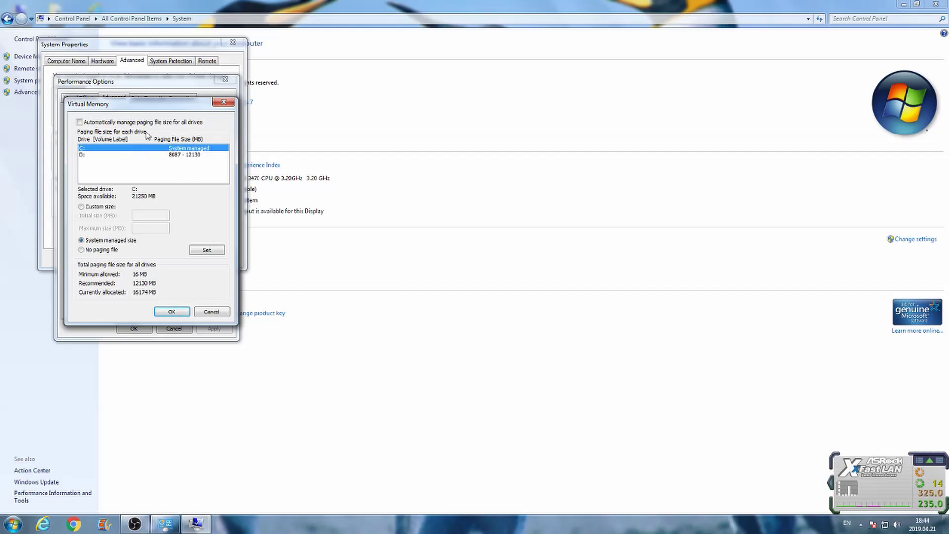
{"action": "left_click", "coordinate": [100, 156]}
{"action": "left_click", "coordinate": [106, 149]}
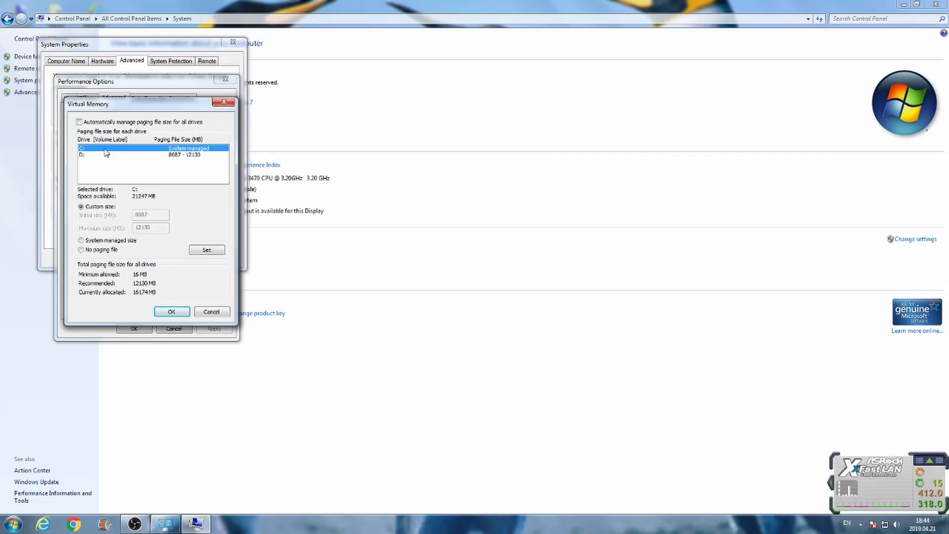
{"action": "left_click", "coordinate": [81, 207]}
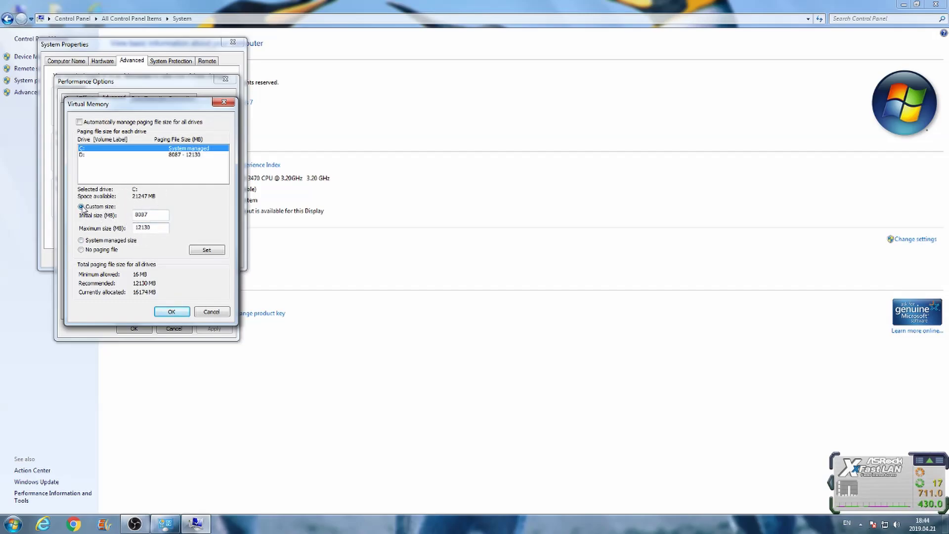
{"action": "left_click", "coordinate": [211, 312]}
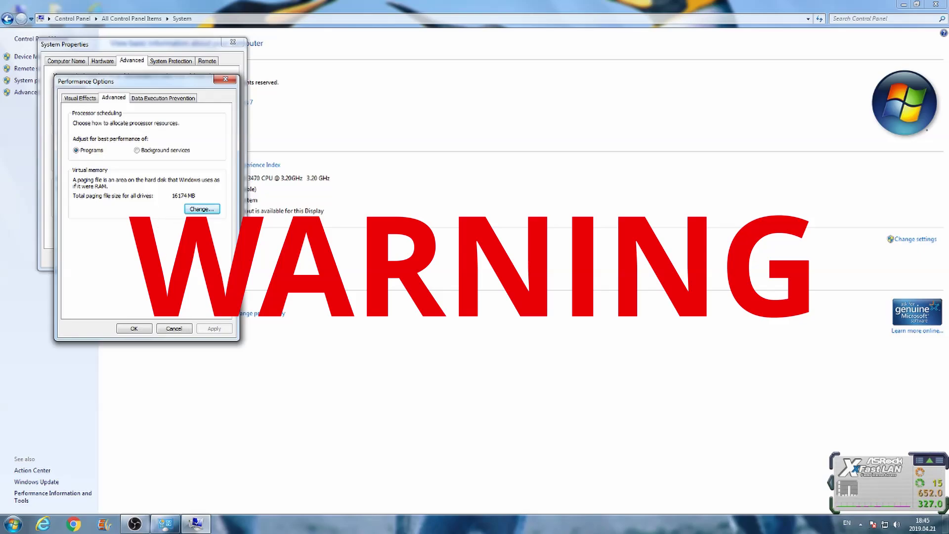
- Close Performance Options with OK and launch Disk Cleanup from a 'disk clean' Start search
{"action": "left_click", "coordinate": [133, 329]}
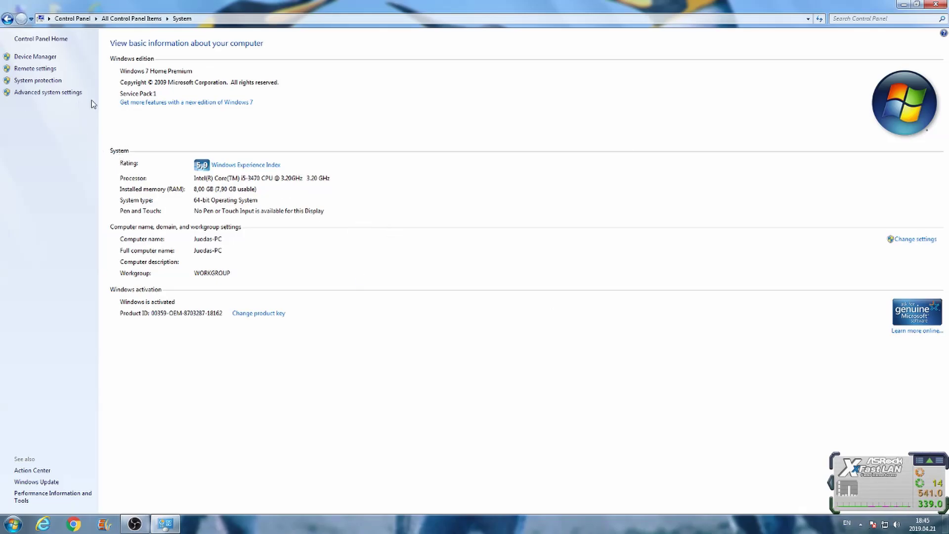
{"action": "left_click", "coordinate": [15, 525]}
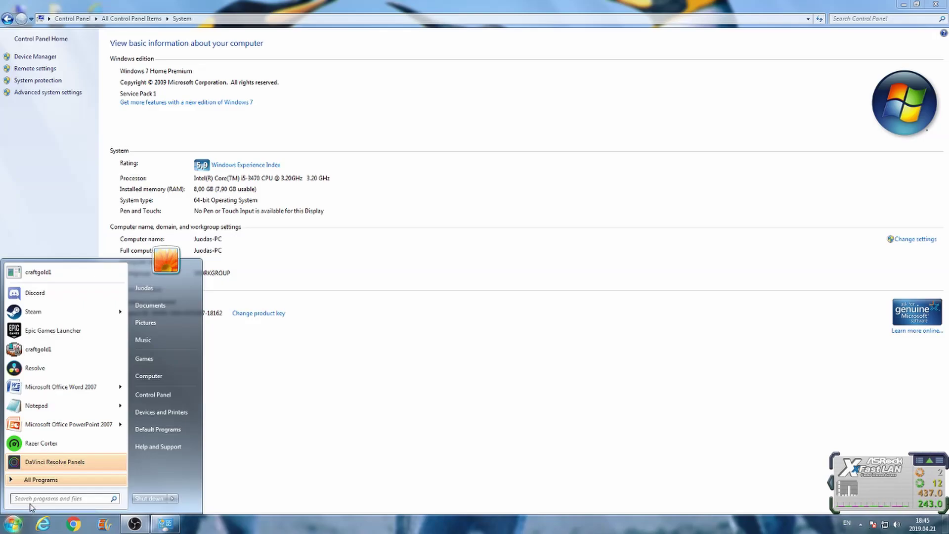
{"action": "type", "text": "disk"}
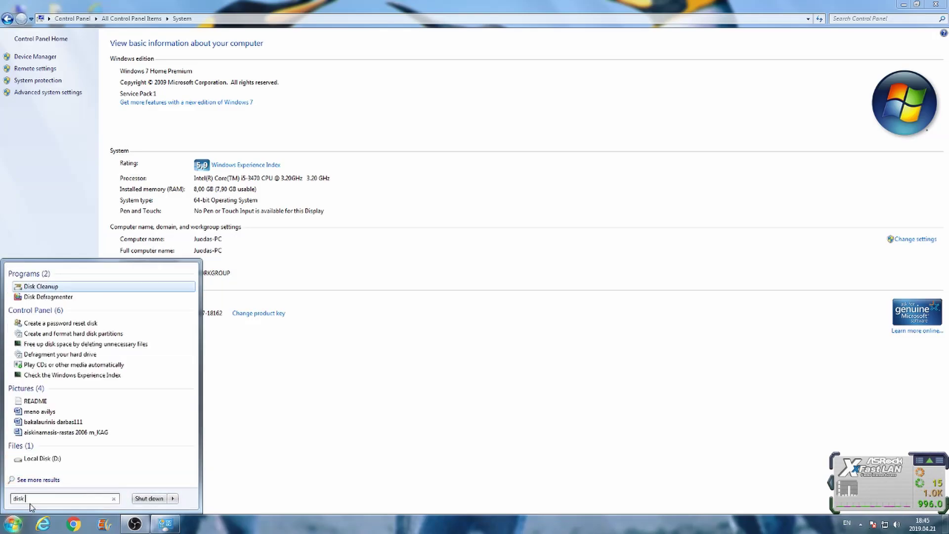
{"action": "type", "text": " clean"}
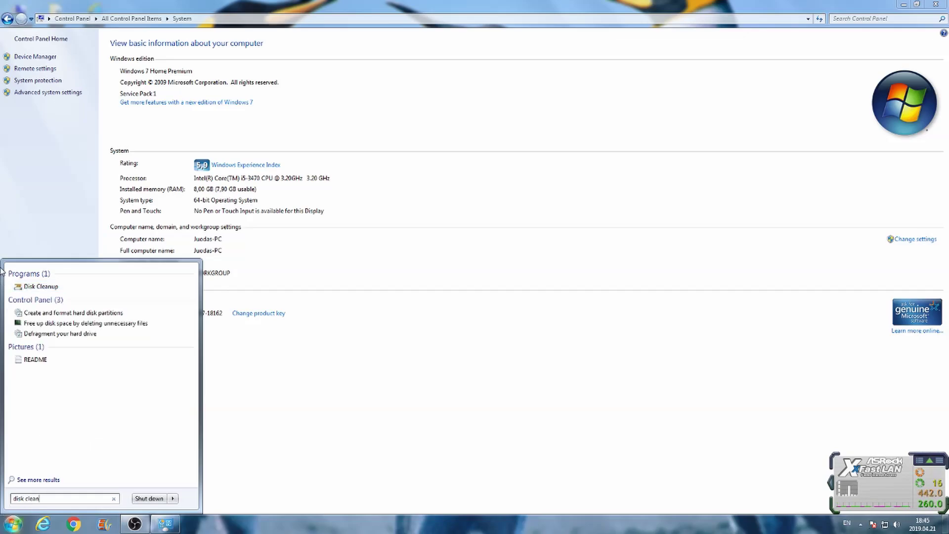
{"action": "left_click", "coordinate": [47, 286]}
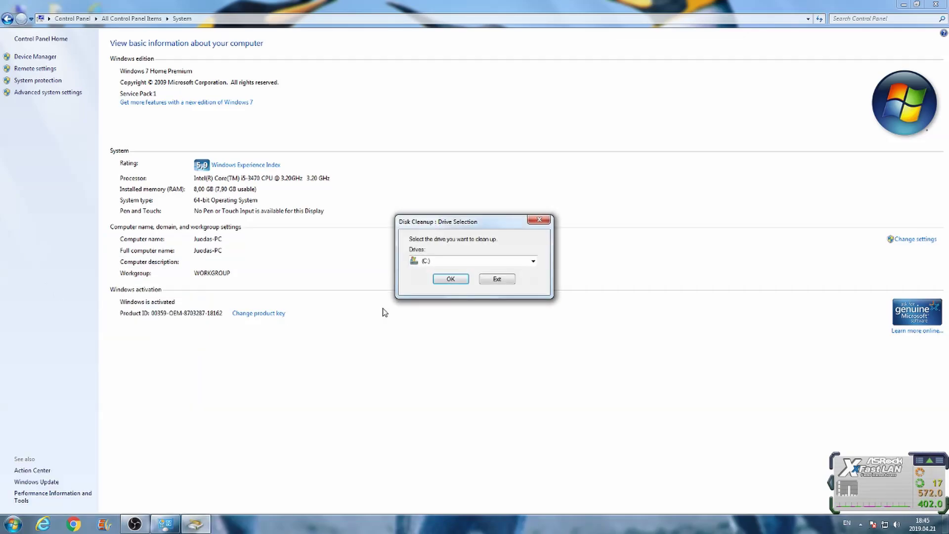
- Scan drive C: with Disk Cleanup, finding 8.31 MB of selected files to delete
{"action": "left_click", "coordinate": [450, 280]}
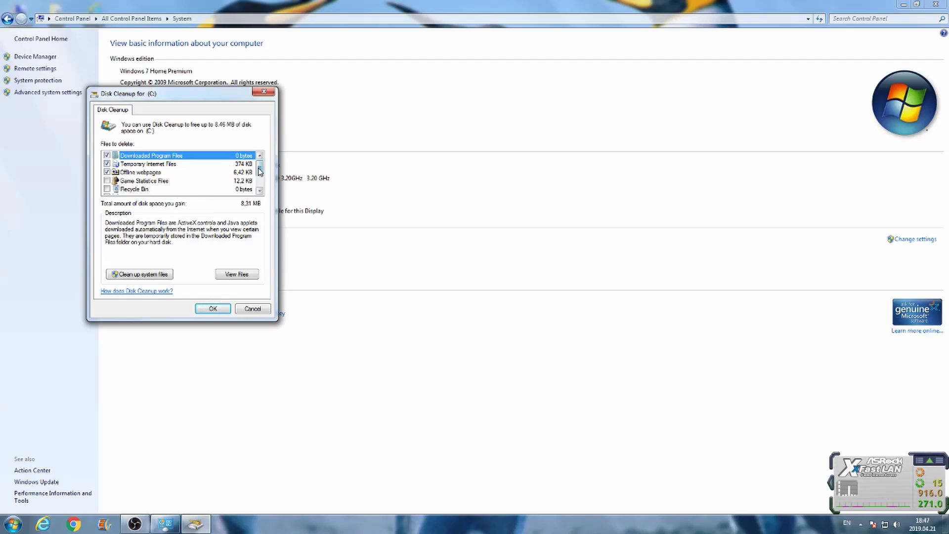
- Review Disk Cleanup's Files to delete list, then cancel without deleting anything
{"action": "mouse_move", "coordinate": [259, 171]}
{"action": "left_mouse_down"}
{"action": "mouse_move", "coordinate": [262, 183]}
{"action": "mouse_move", "coordinate": [260, 159]}
{"action": "left_mouse_up"}
{"action": "scroll", "coordinate": [176, 190], "scroll_direction": "down", "scroll_amount": 1}
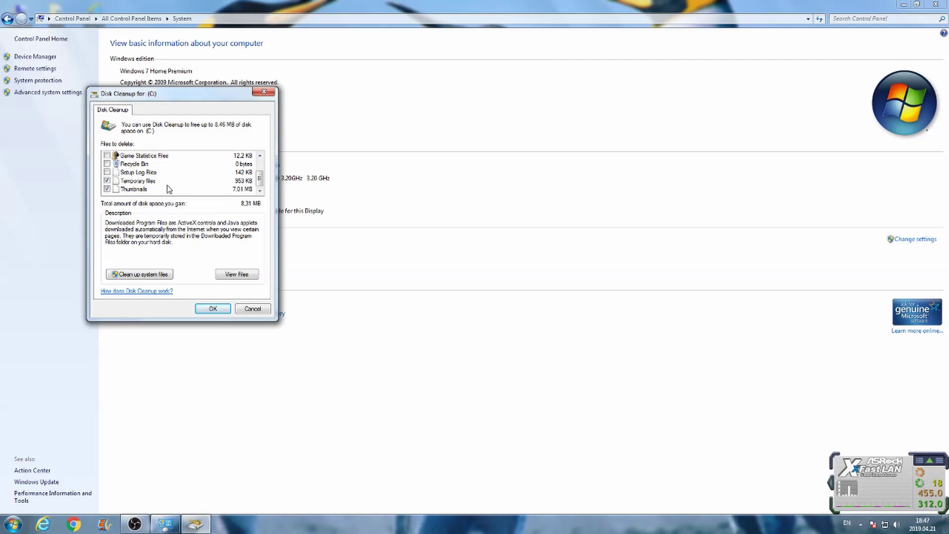
{"action": "scroll", "coordinate": [185, 184], "scroll_direction": "up", "scroll_amount": 1}
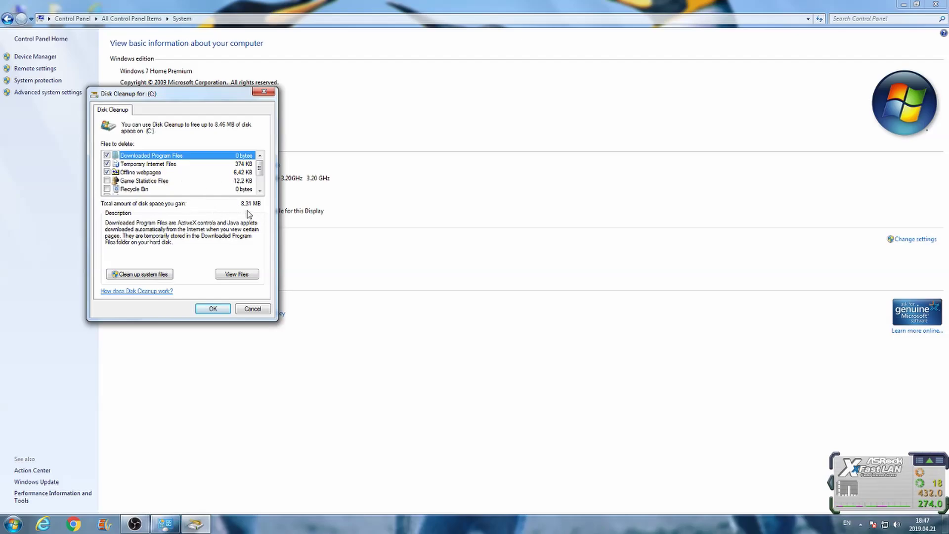
{"action": "scroll", "coordinate": [154, 180], "scroll_direction": "down", "scroll_amount": 1}
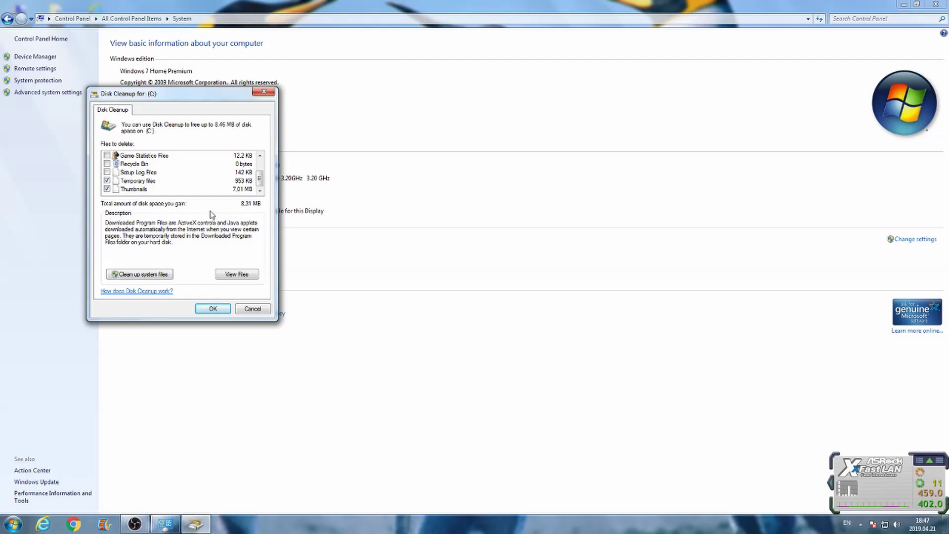
{"action": "scroll", "coordinate": [189, 189], "scroll_direction": "up", "scroll_amount": 1}
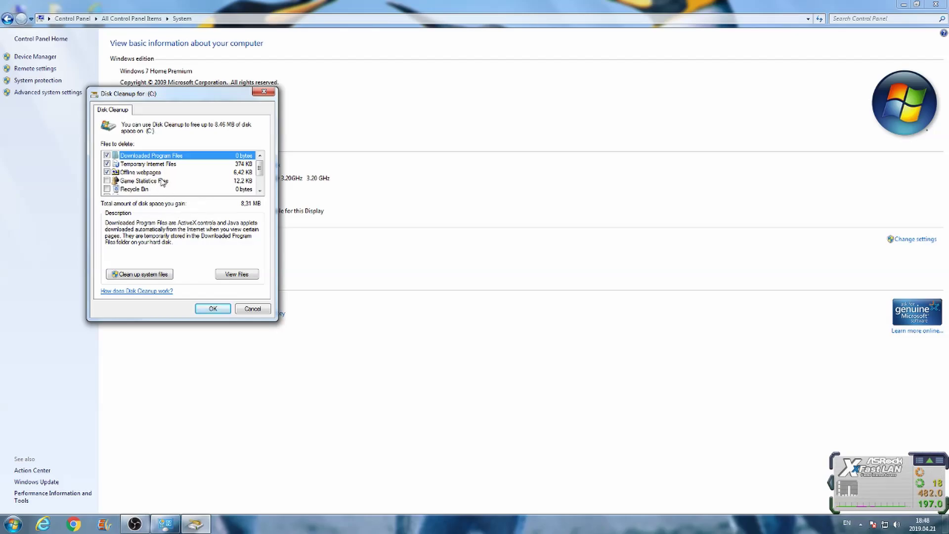
{"action": "scroll", "coordinate": [117, 188], "scroll_direction": "down", "scroll_amount": 1}
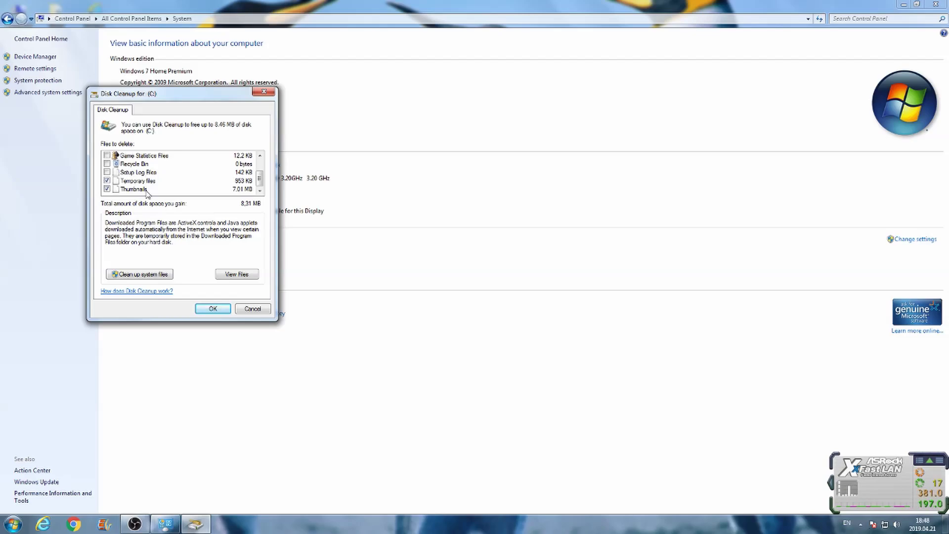
{"action": "left_click", "coordinate": [251, 312]}
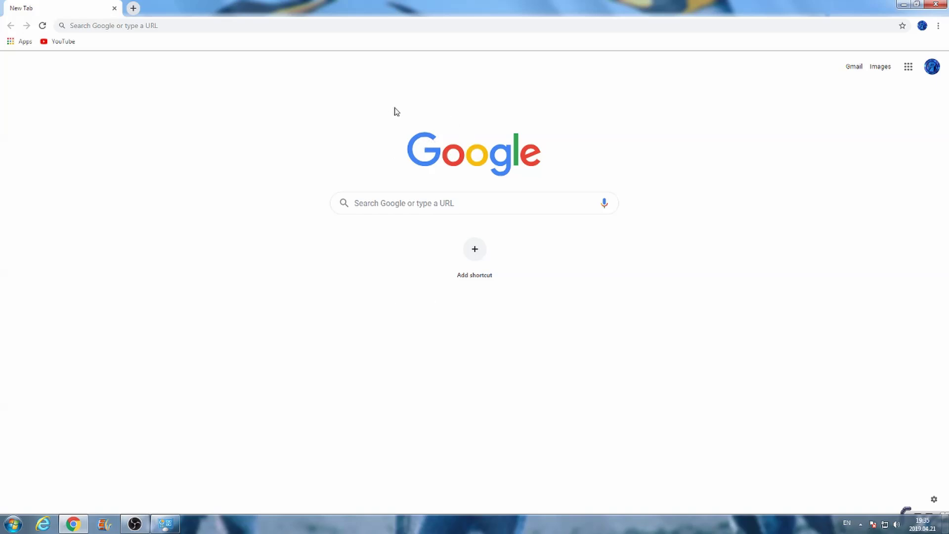
- Google 'nvidia geforce', open the GeForce site and dismiss the AVG privacy popup
{"action": "left_click", "coordinate": [388, 203]}
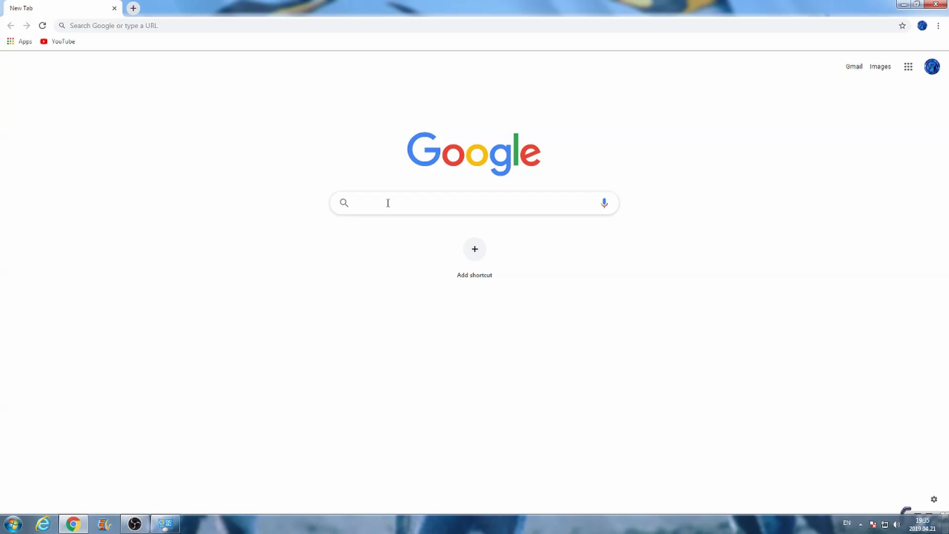
{"action": "type", "text": "nvidia"}
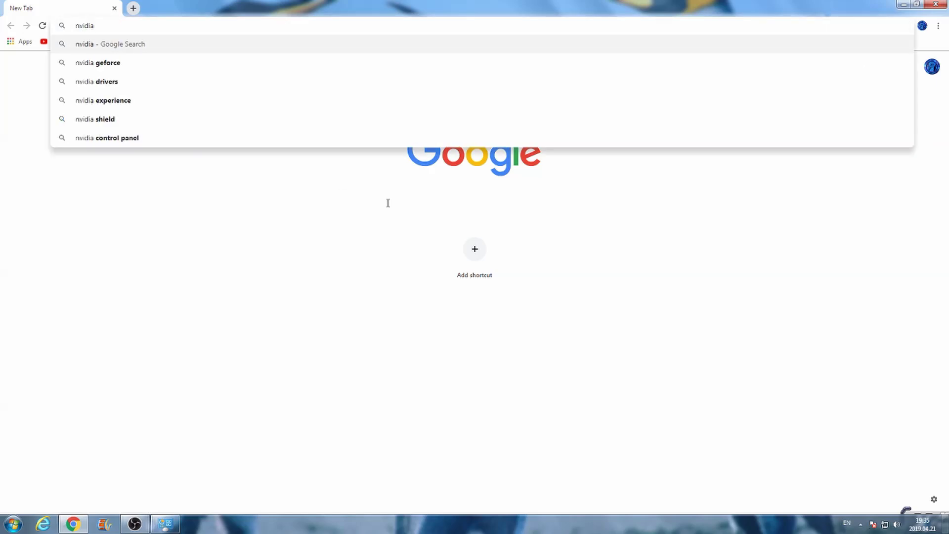
{"action": "left_click", "coordinate": [117, 63]}
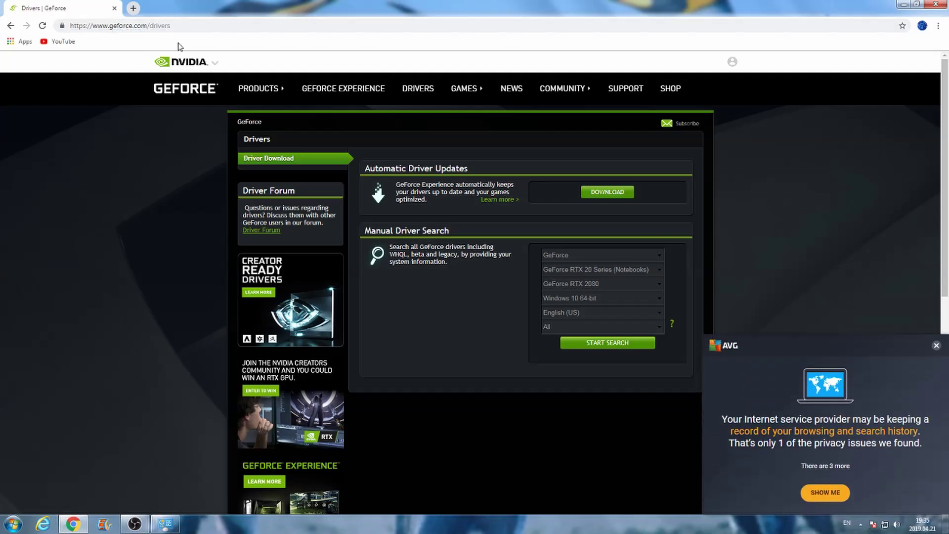
{"action": "left_click", "coordinate": [936, 346]}
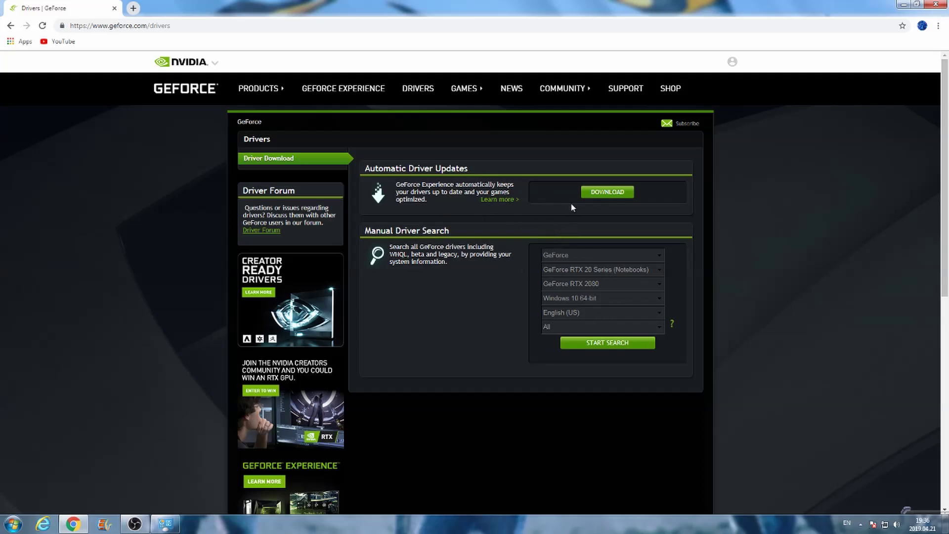
- Start the GeForce Experience installer download, cancel it, and close Chrome's download shelf
{"action": "left_click", "coordinate": [598, 195]}
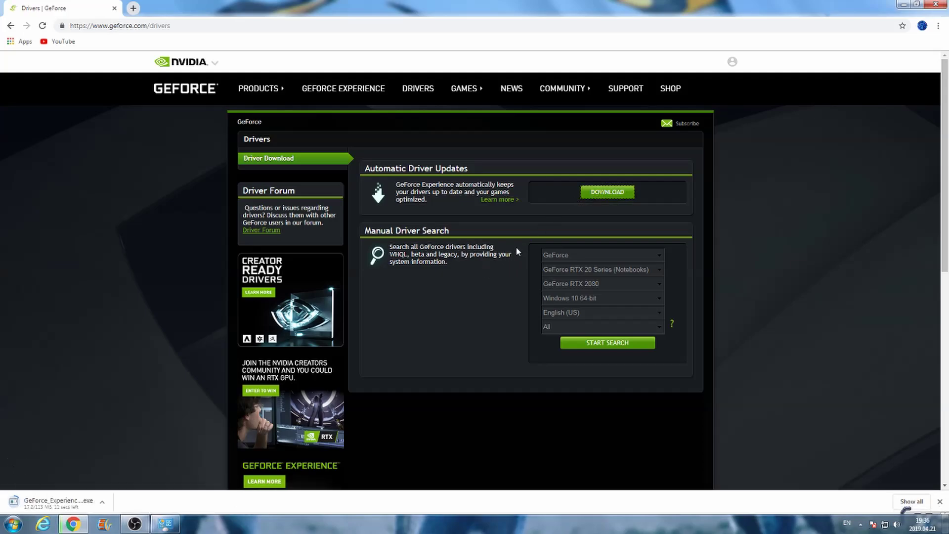
{"action": "left_click", "coordinate": [102, 502]}
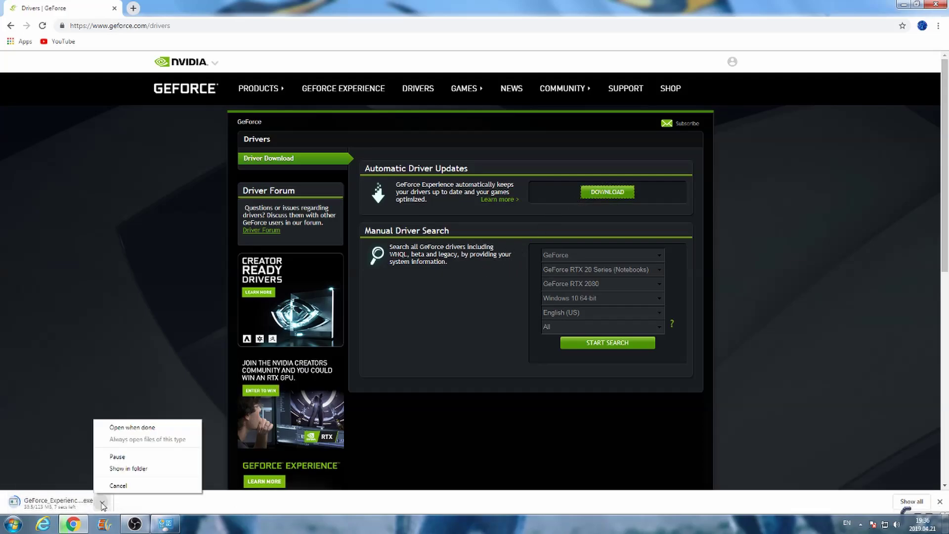
{"action": "left_click", "coordinate": [118, 486]}
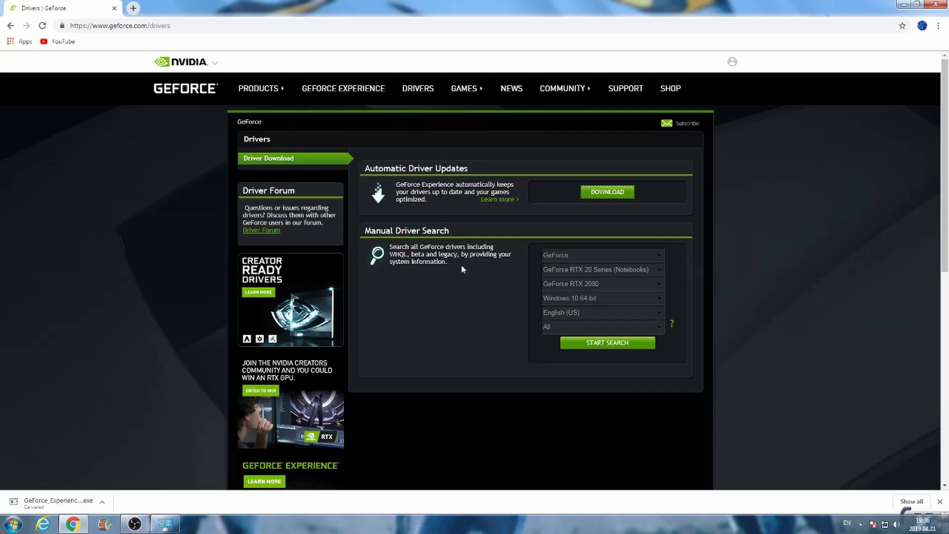
{"action": "left_click", "coordinate": [940, 501]}
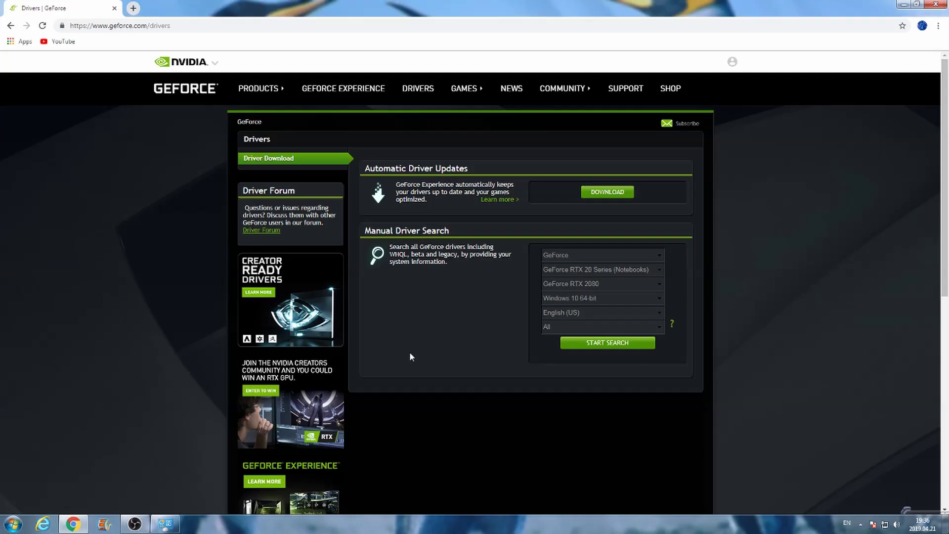
- Launch NVIDIA Control Panel via a Start search for 'nvidia' and open Manage 3D Settings' Program Settings
{"action": "left_click", "coordinate": [10, 526]}
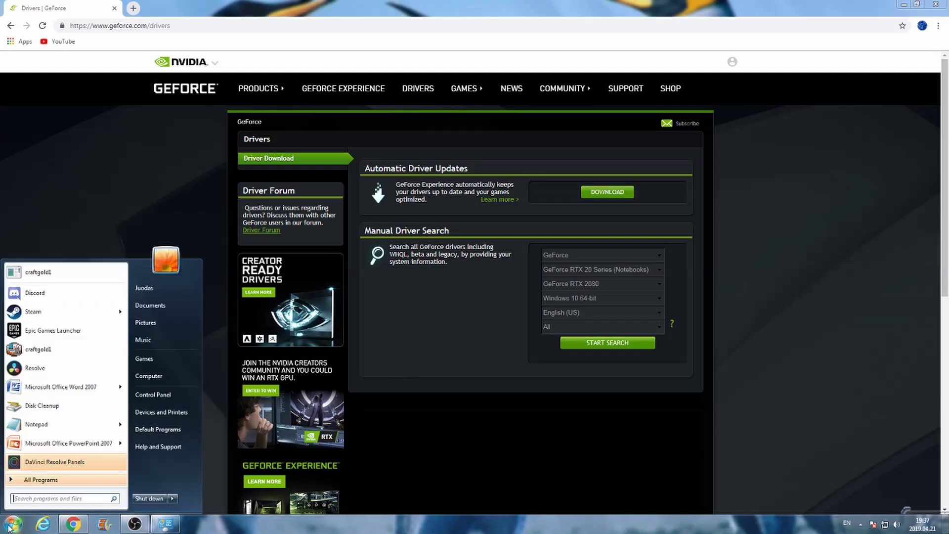
{"action": "type", "text": "n"}
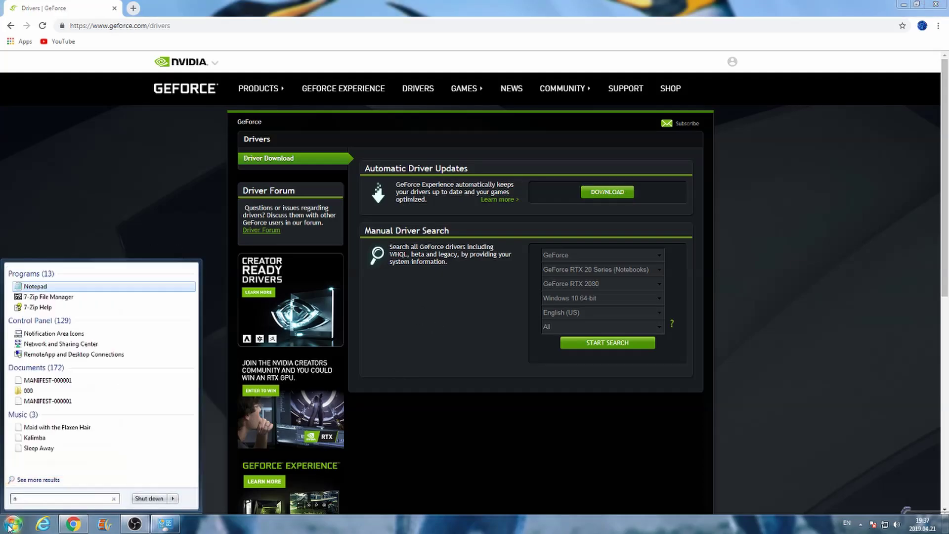
{"action": "type", "text": "vidia"}
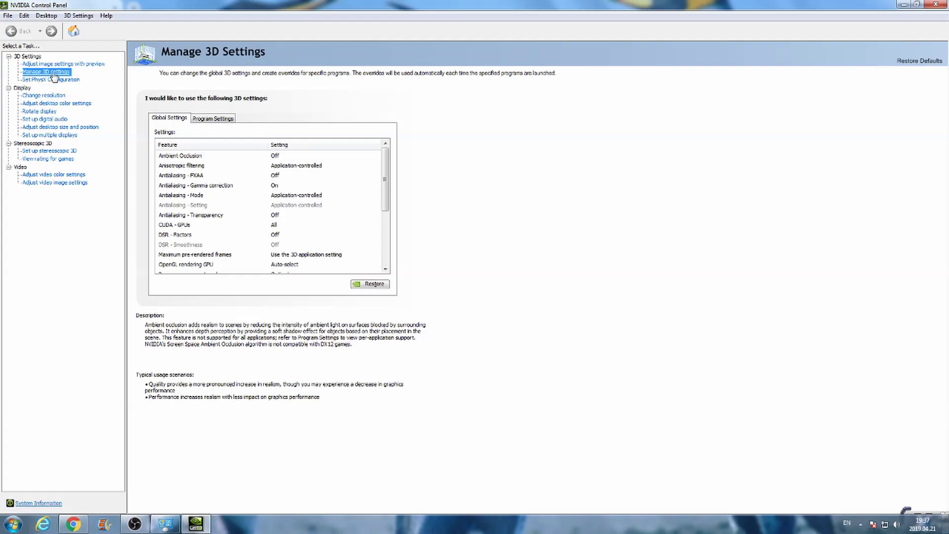
{"action": "left_click", "coordinate": [210, 119]}
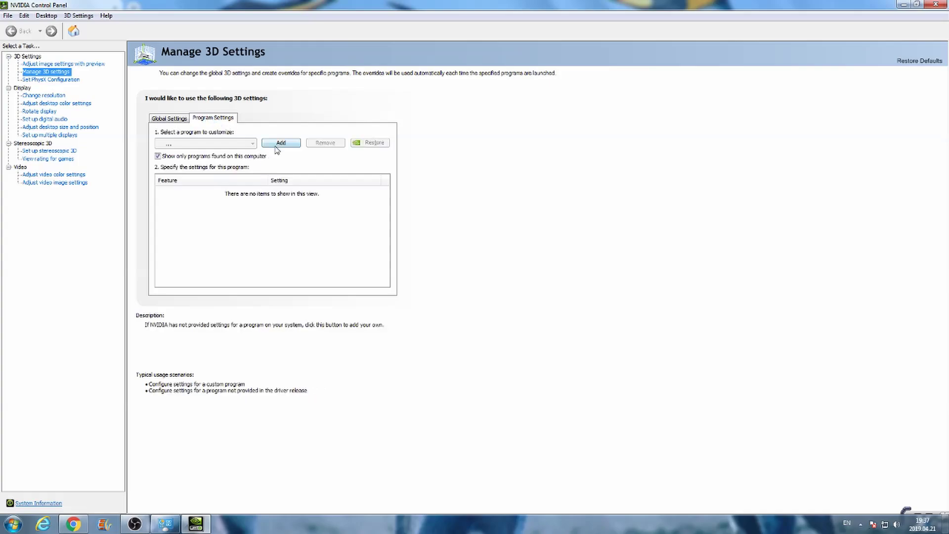
- Add Fortnite as the customized program and browse its 3D settings without changing Virtual Reality pre-rendered frames
{"action": "left_click", "coordinate": [281, 144]}
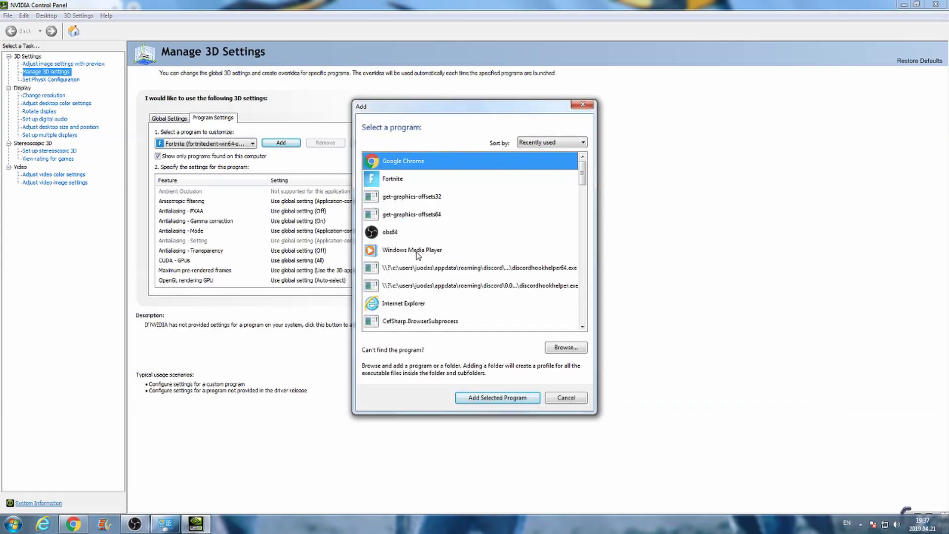
{"action": "left_click", "coordinate": [411, 179]}
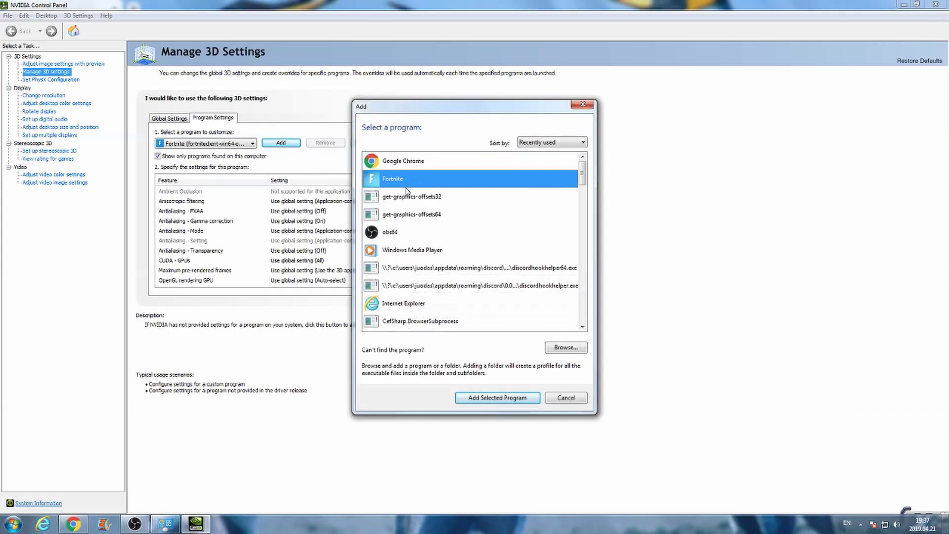
{"action": "left_click", "coordinate": [483, 394]}
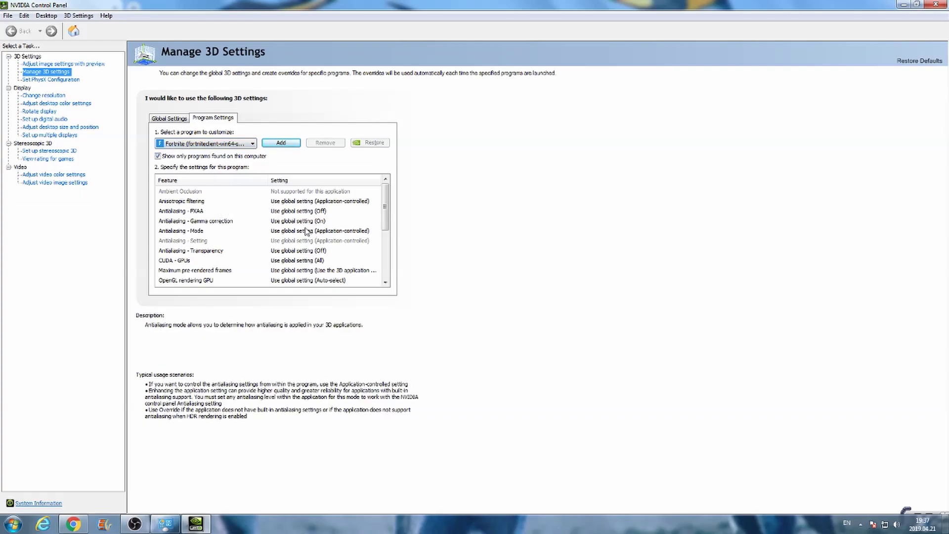
{"action": "scroll", "coordinate": [307, 231], "scroll_direction": "down", "scroll_amount": 1}
{"action": "left_click_drag", "start_coordinate": [386, 218], "coordinate": [384, 253]}
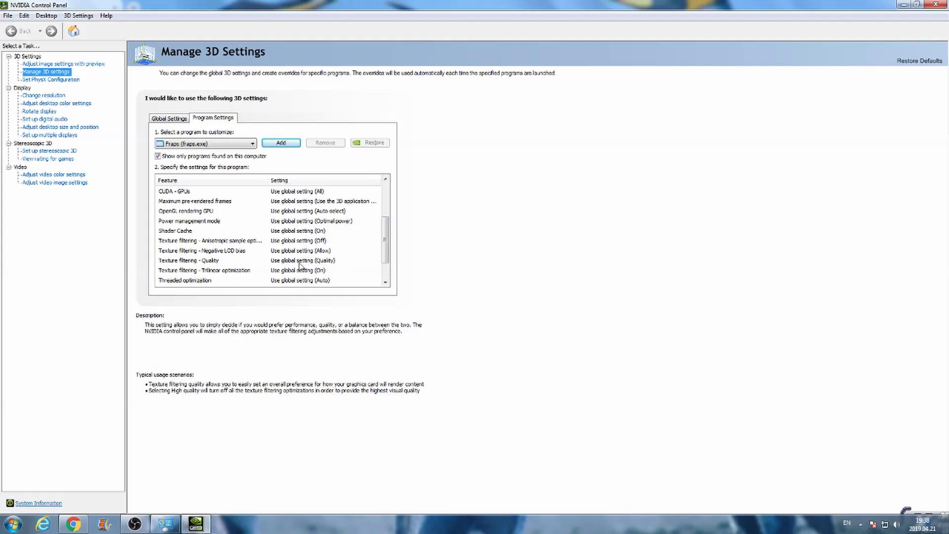
{"action": "left_click_drag", "start_coordinate": [388, 241], "coordinate": [379, 280]}
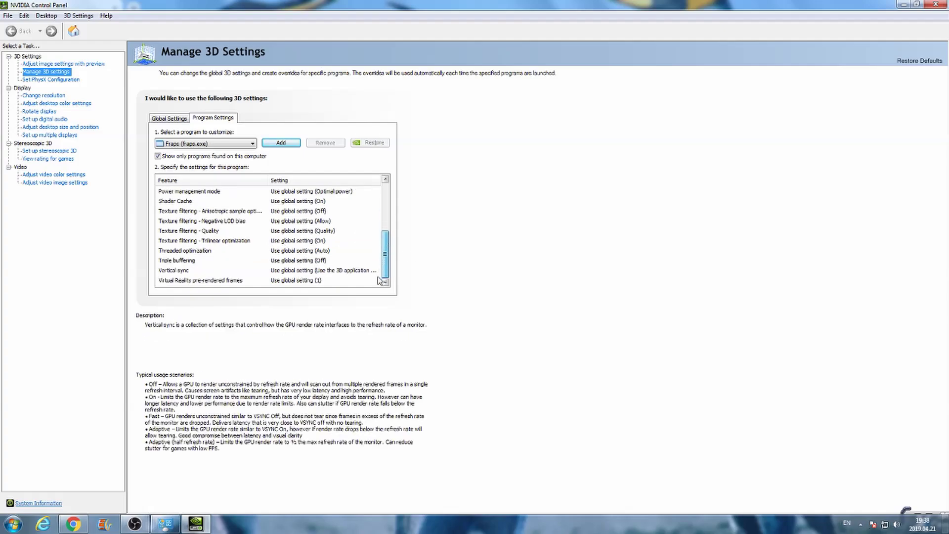
{"action": "left_click", "coordinate": [303, 280]}
{"action": "left_click", "coordinate": [317, 282]}
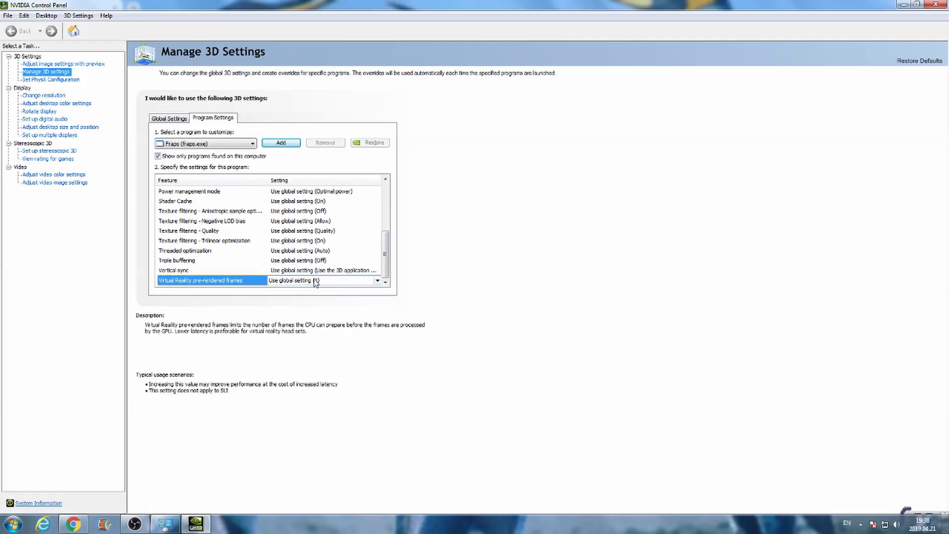
{"action": "mouse_move", "coordinate": [385, 271]}
{"action": "left_mouse_down"}
{"action": "mouse_move", "coordinate": [383, 217]}
{"action": "mouse_move", "coordinate": [386, 262]}
{"action": "left_mouse_up"}
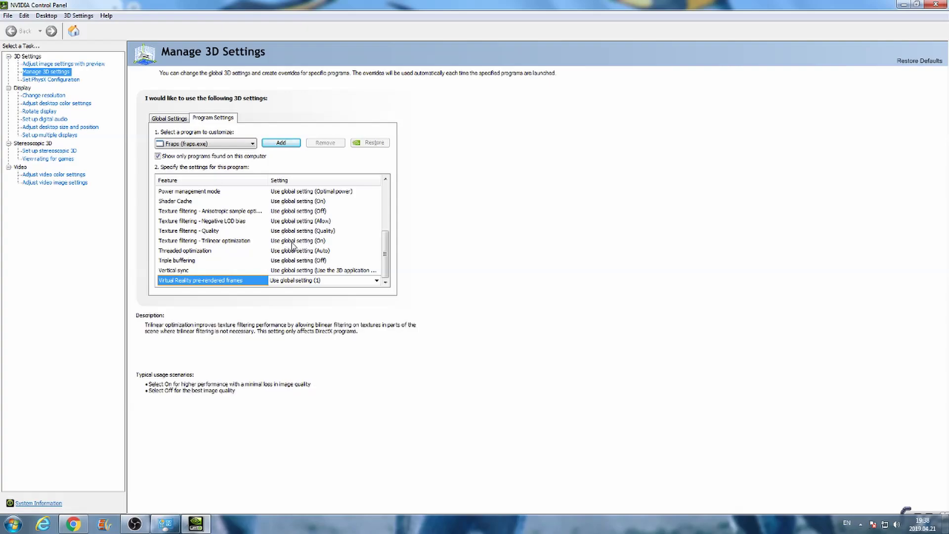
{"action": "scroll", "coordinate": [292, 245], "scroll_direction": "up", "scroll_amount": 2}
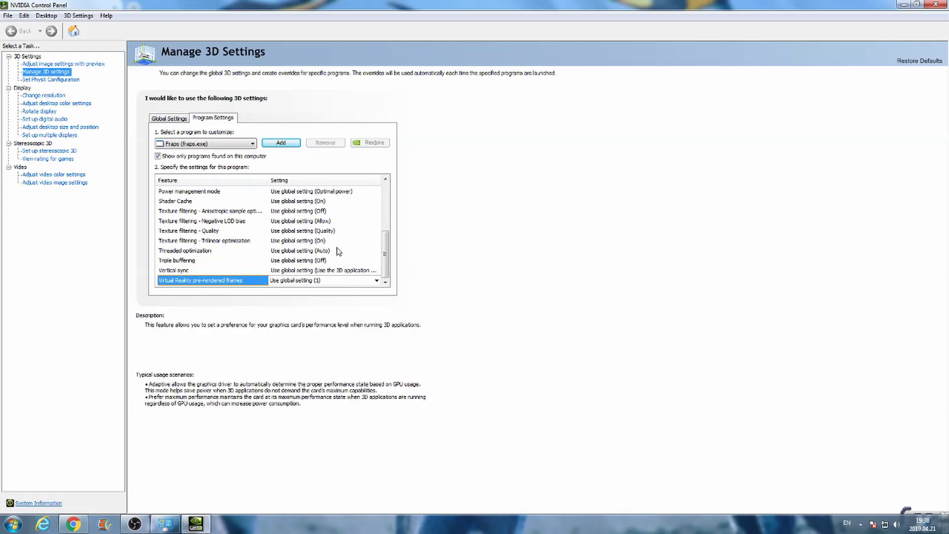
{"action": "scroll", "coordinate": [339, 254], "scroll_direction": "down", "scroll_amount": 2}
{"action": "scroll", "coordinate": [341, 254], "scroll_direction": "up", "scroll_amount": 3}
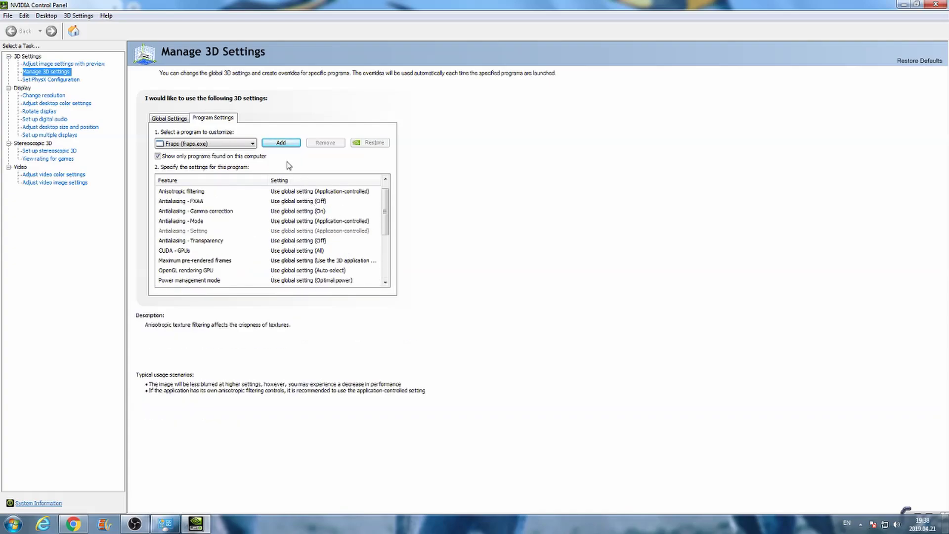
- Add Fortnite again and make sure the program dropdown shows Fortnite
{"action": "left_click", "coordinate": [281, 142]}
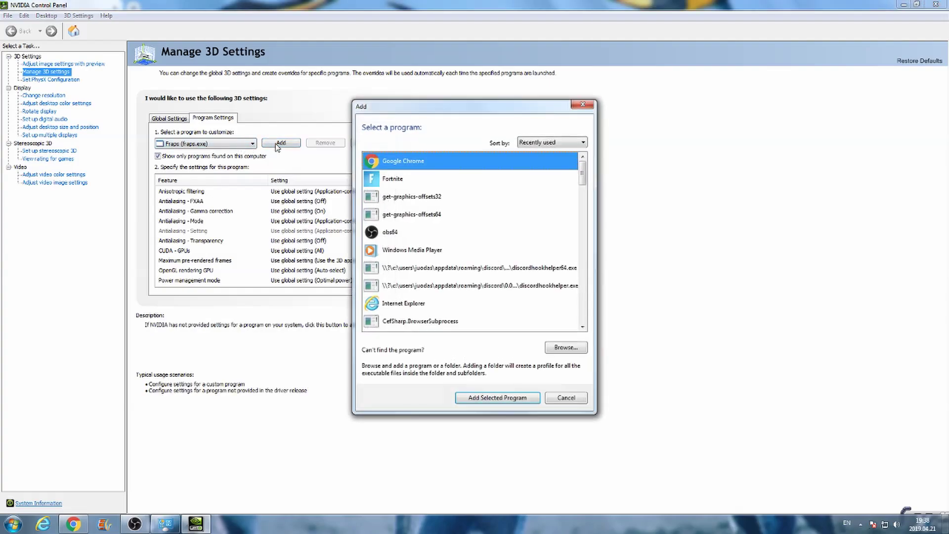
{"action": "left_click", "coordinate": [396, 179]}
{"action": "left_click", "coordinate": [497, 398]}
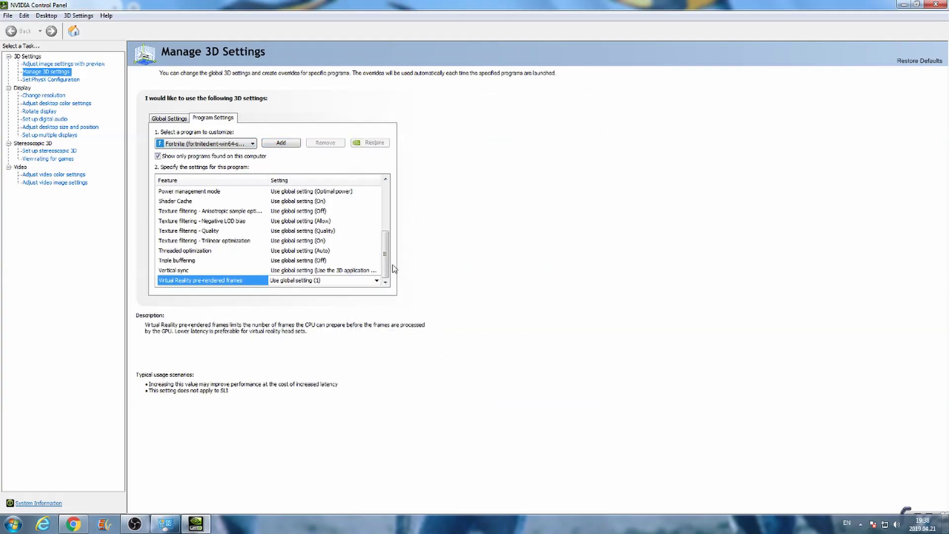
{"action": "scroll", "coordinate": [384, 266], "scroll_direction": "up", "scroll_amount": 1}
{"action": "scroll", "coordinate": [384, 266], "scroll_direction": "up", "scroll_amount": 5}
{"action": "scroll", "coordinate": [385, 257], "scroll_direction": "down", "scroll_amount": 4}
{"action": "scroll", "coordinate": [346, 247], "scroll_direction": "up", "scroll_amount": 3}
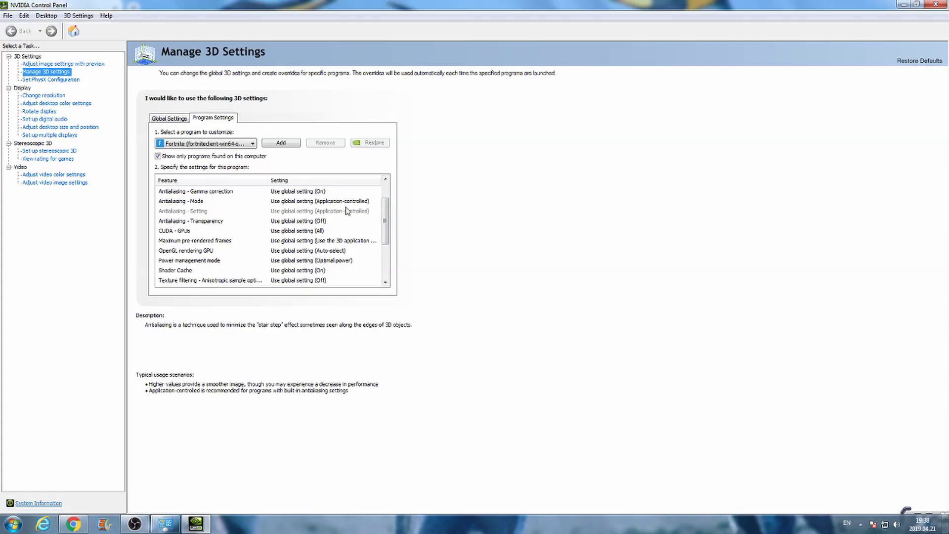
{"action": "key", "text": "End"}
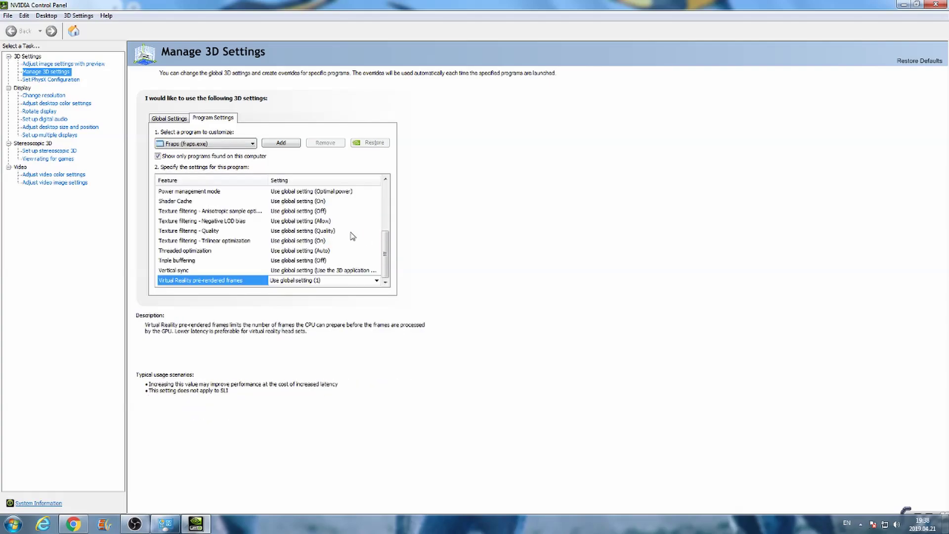
{"action": "key", "text": "Up"}
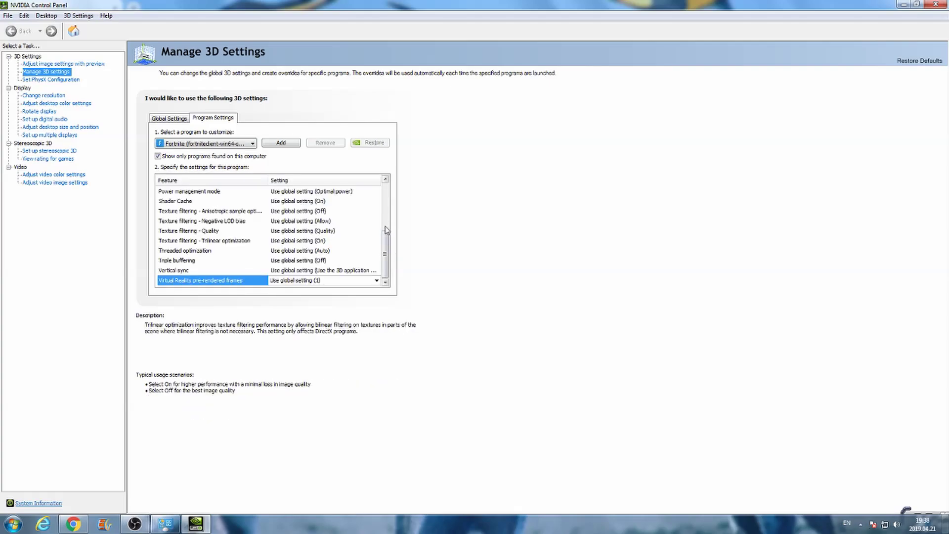
{"action": "mouse_move", "coordinate": [390, 251]}
{"action": "left_mouse_down"}
{"action": "mouse_move", "coordinate": [391, 203]}
{"action": "mouse_move", "coordinate": [391, 238]}
{"action": "left_mouse_up"}
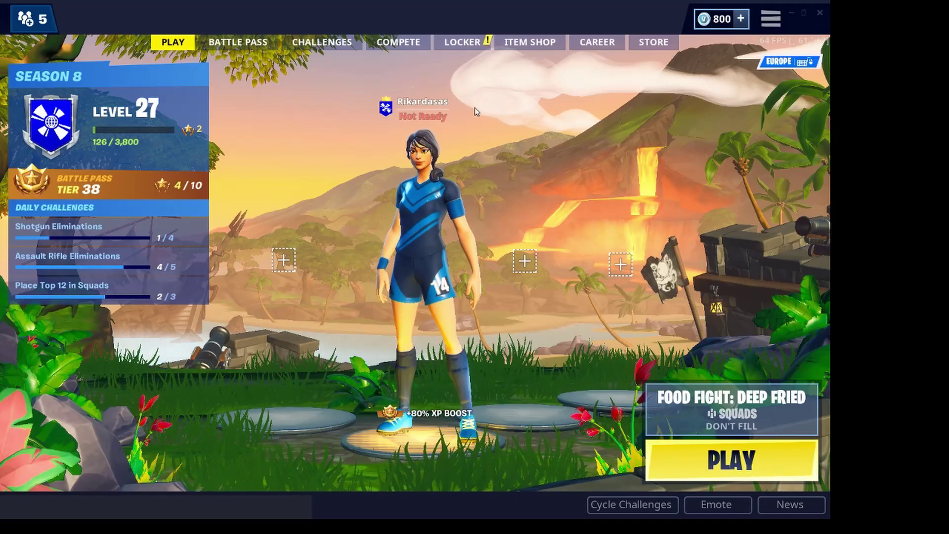
- Open Fortnite's Video settings from the lobby's main menu
{"action": "left_click", "coordinate": [770, 23]}
{"action": "left_click", "coordinate": [771, 55]}
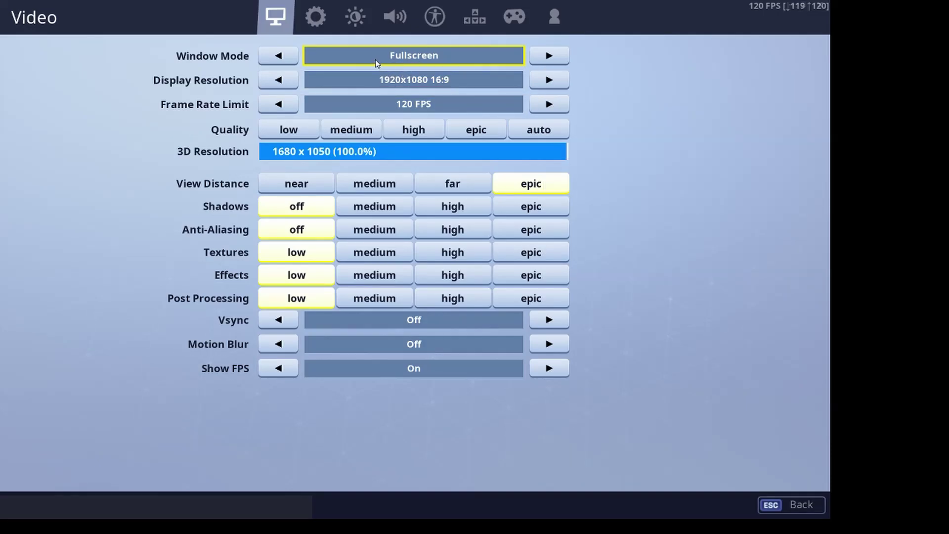
- Try a 60 FPS frame rate limit, then set it back to 120 FPS
{"action": "mouse_move", "coordinate": [375, 60]}
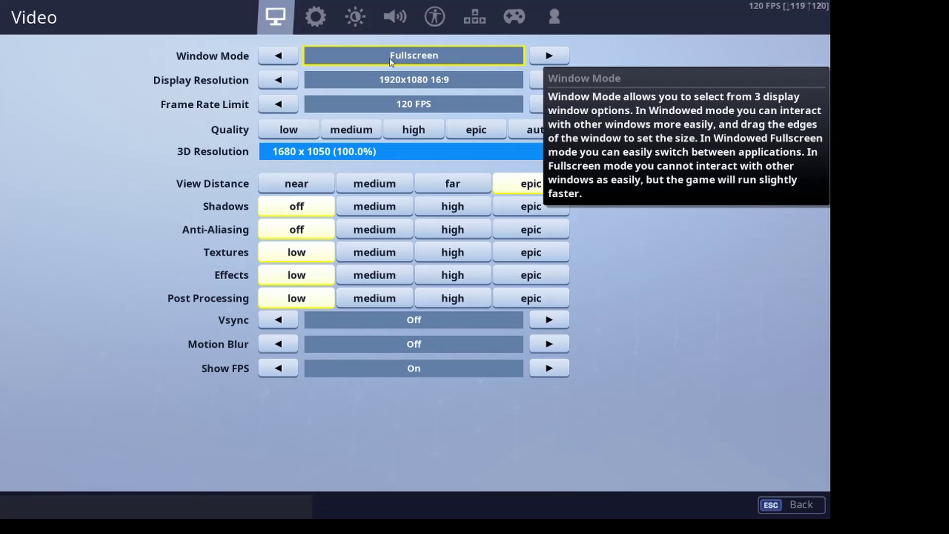
{"action": "mouse_move", "coordinate": [158, 84]}
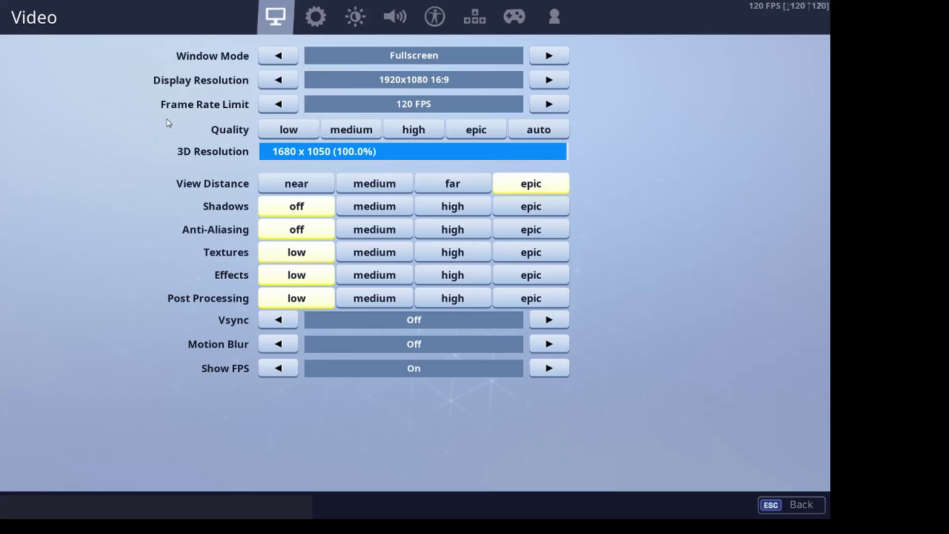
{"action": "mouse_move", "coordinate": [370, 114]}
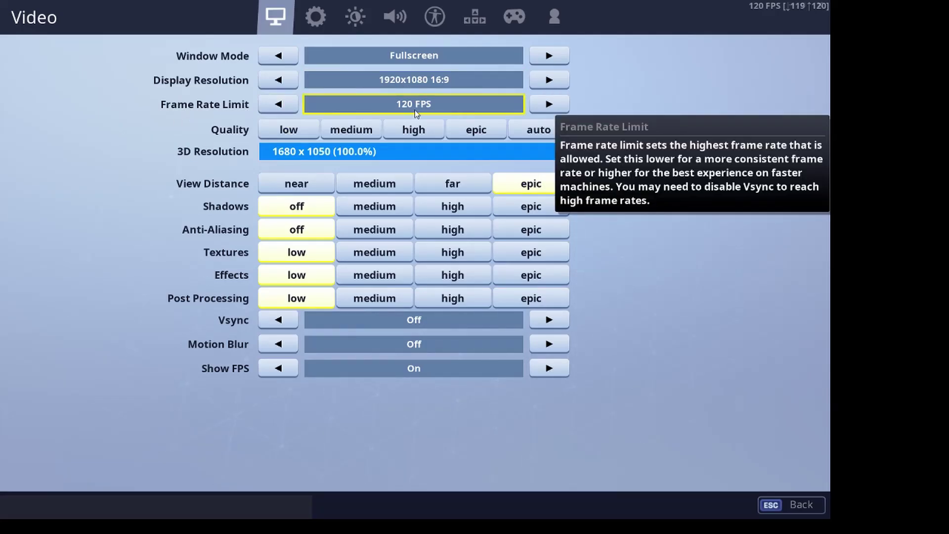
{"action": "left_click", "coordinate": [276, 103]}
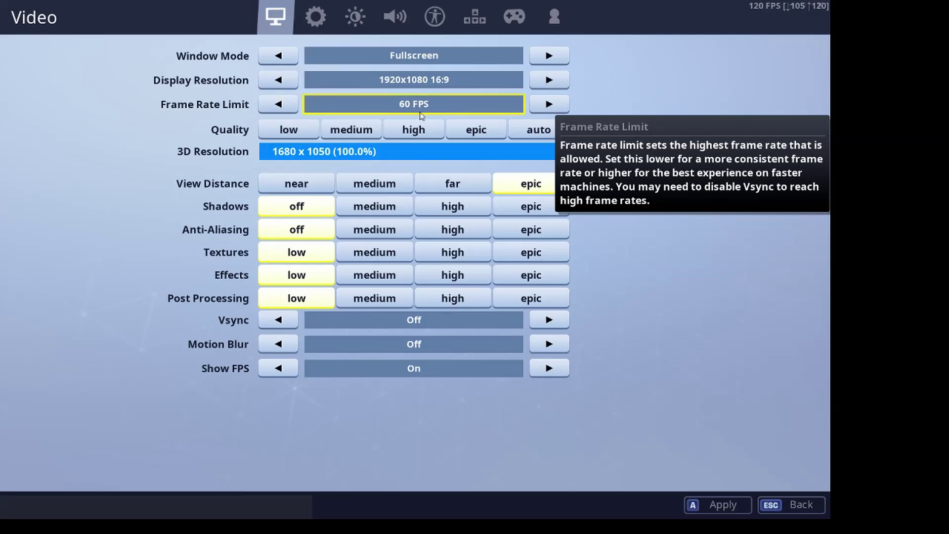
{"action": "left_click", "coordinate": [547, 104]}
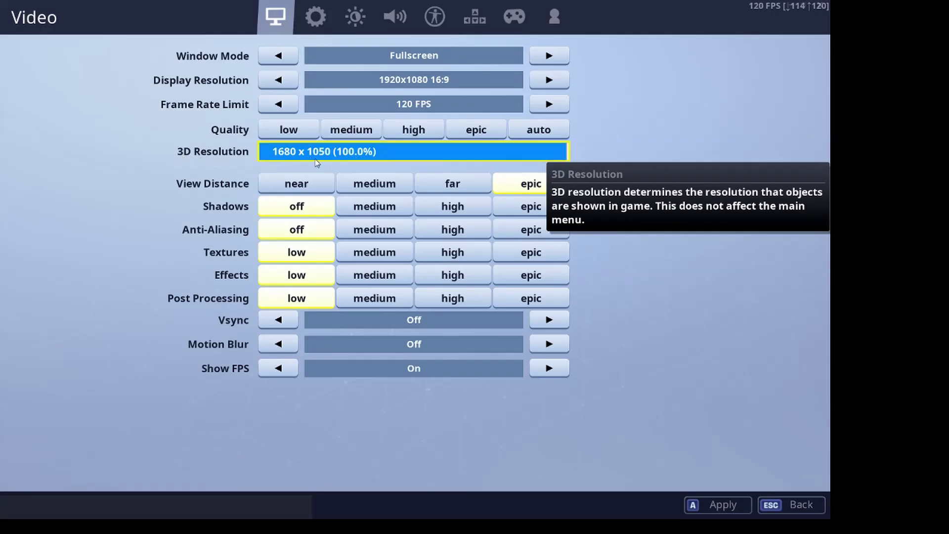
- Keep 3D Resolution at 100% and lower View Distance from Epic to Far
{"action": "left_click_drag", "start_coordinate": [387, 154], "coordinate": [589, 143]}
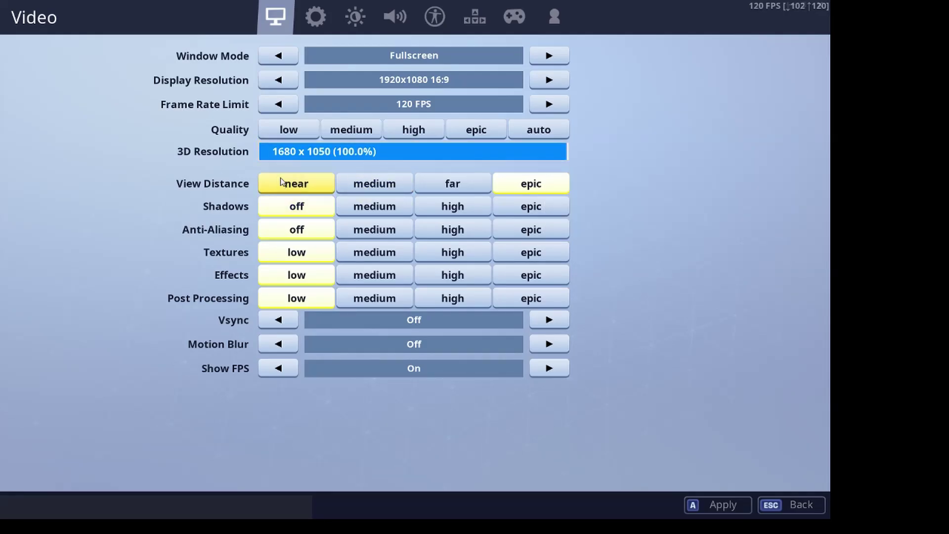
{"action": "mouse_move", "coordinate": [201, 188]}
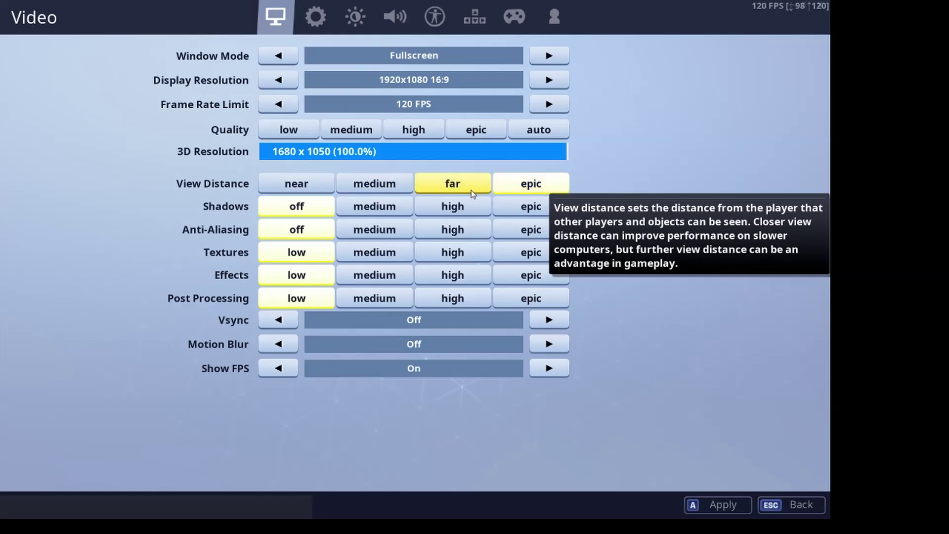
{"action": "left_click", "coordinate": [445, 184]}
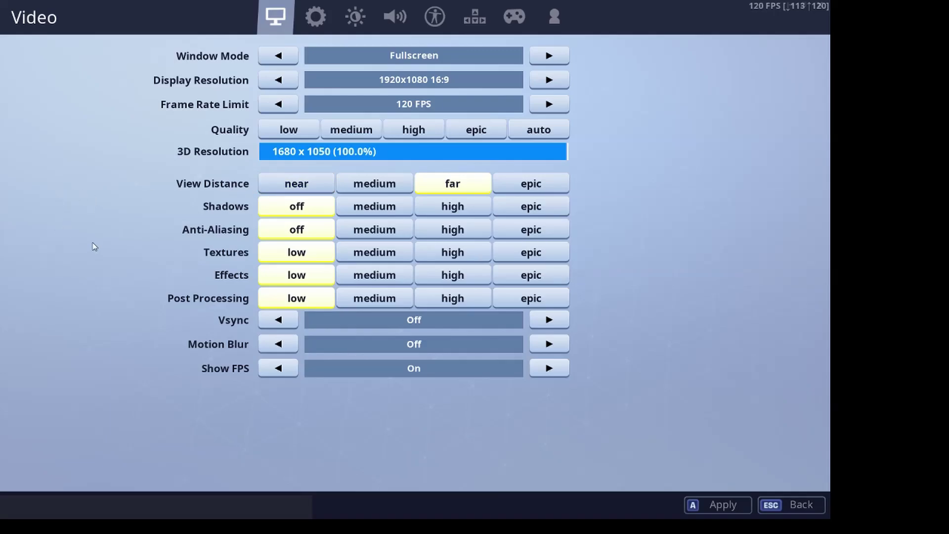
{"action": "mouse_move", "coordinate": [93, 248]}
{"action": "mouse_move", "coordinate": [234, 209]}
- Apply the video changes and check that all three replay recording options are off in Game settings
{"action": "left_click", "coordinate": [716, 507]}
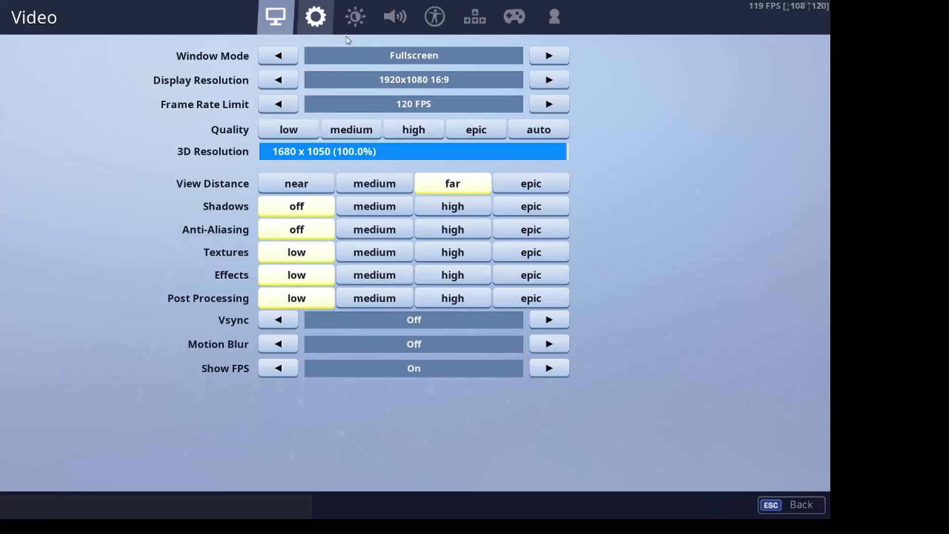
{"action": "left_click", "coordinate": [316, 16]}
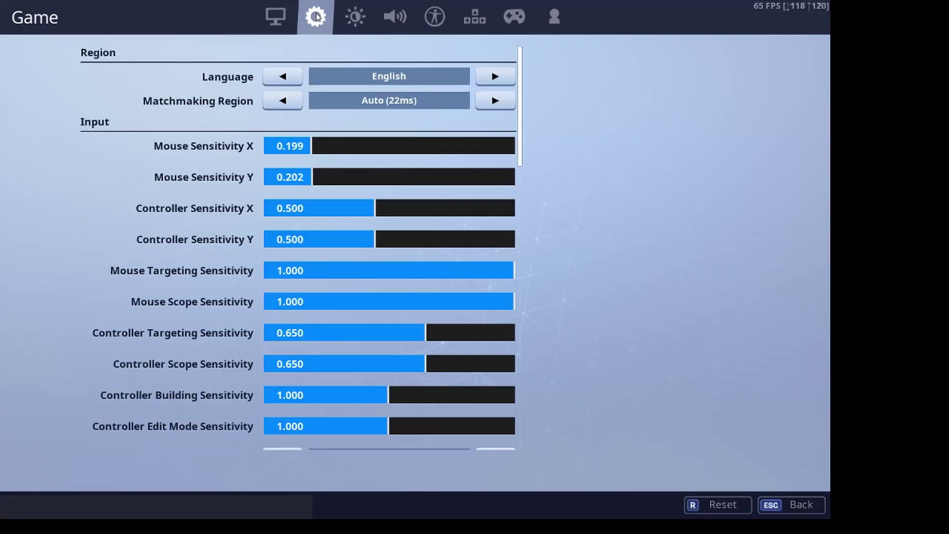
{"action": "left_click_drag", "start_coordinate": [521, 141], "coordinate": [531, 423]}
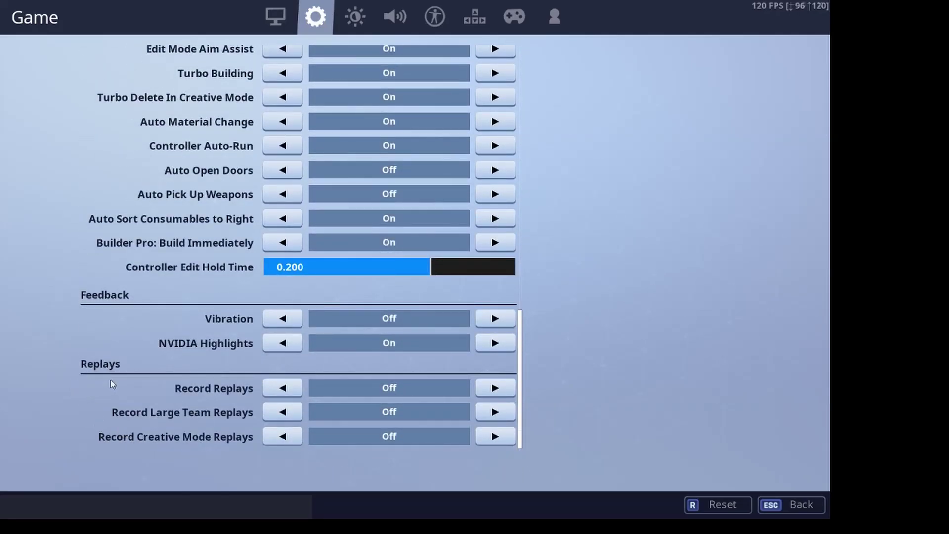
{"action": "mouse_move", "coordinate": [110, 380]}
{"action": "mouse_move", "coordinate": [208, 399]}
{"action": "scroll", "coordinate": [475, 213], "scroll_direction": "up", "scroll_amount": 5}
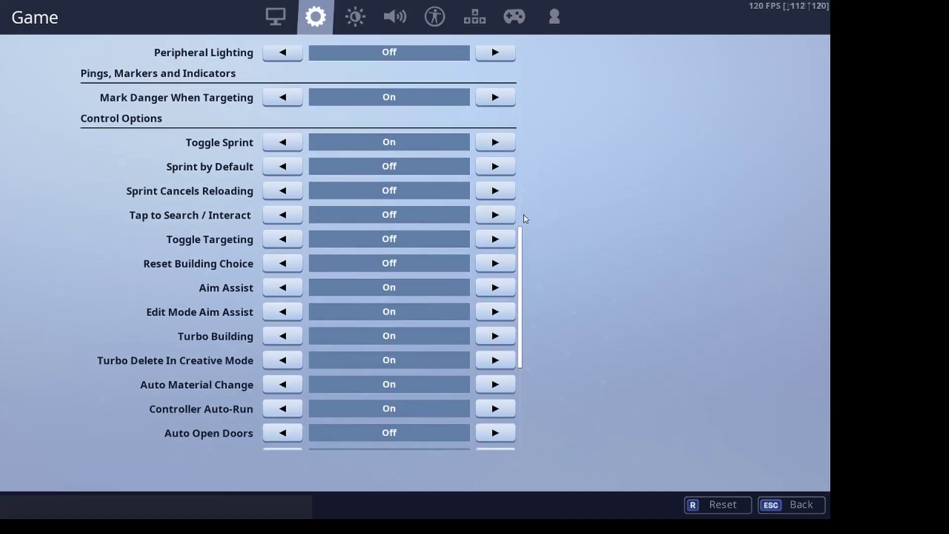
{"action": "scroll", "coordinate": [549, 227], "scroll_direction": "up", "scroll_amount": 2}
{"action": "scroll", "coordinate": [541, 255], "scroll_direction": "up", "scroll_amount": 5}
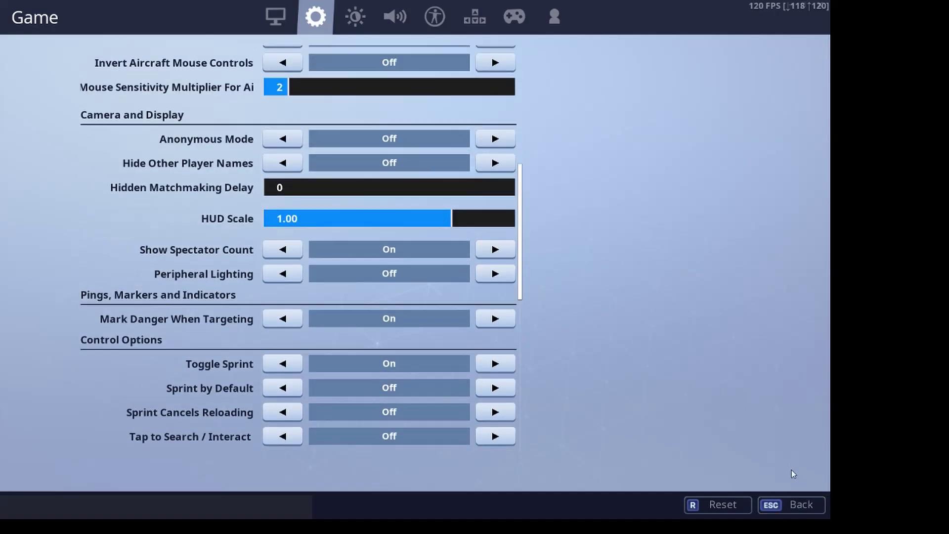
- Return to the lobby and reopen the Video settings from the main menu
{"action": "left_click", "coordinate": [789, 505]}
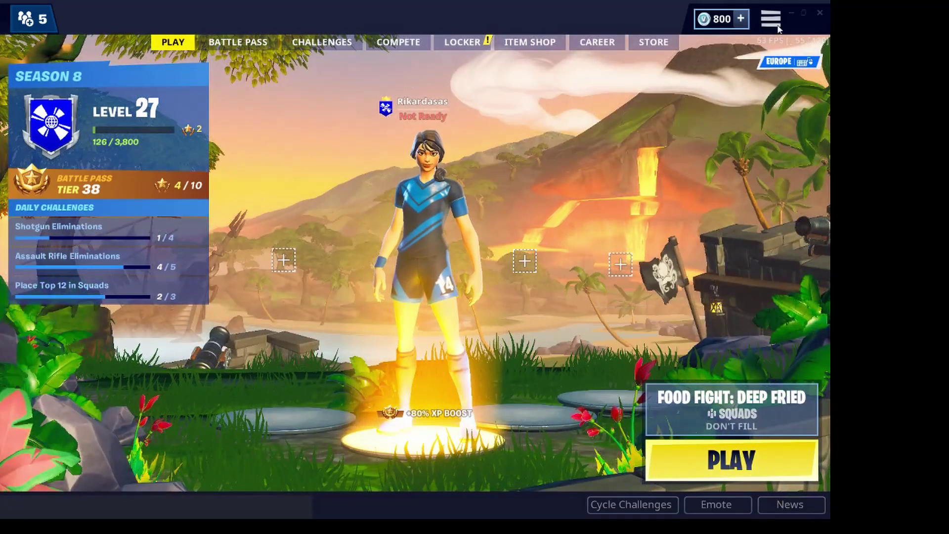
{"action": "left_click", "coordinate": [771, 19]}
{"action": "left_click", "coordinate": [780, 54]}
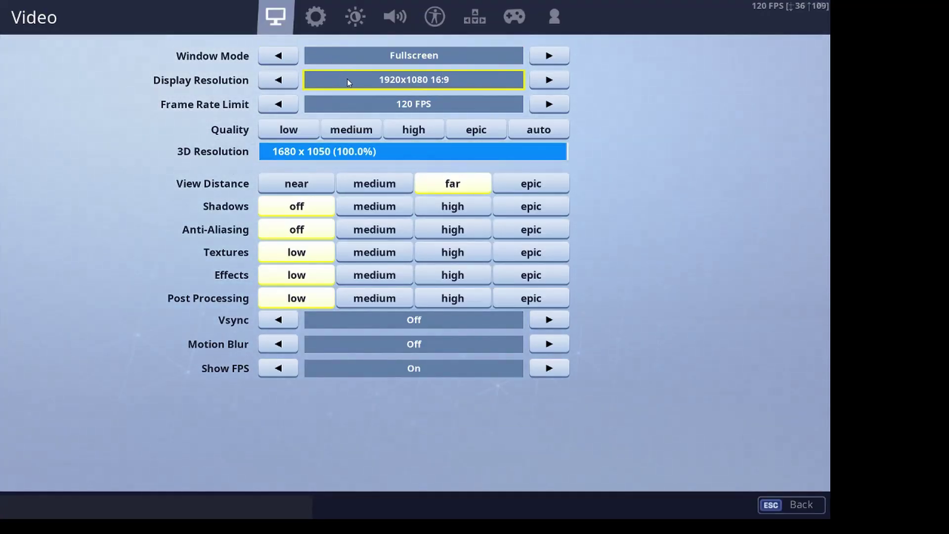
- Set Window Mode to Windowed at 1680x1050 and apply it
{"action": "left_click", "coordinate": [536, 57]}
{"action": "left_click", "coordinate": [538, 60]}
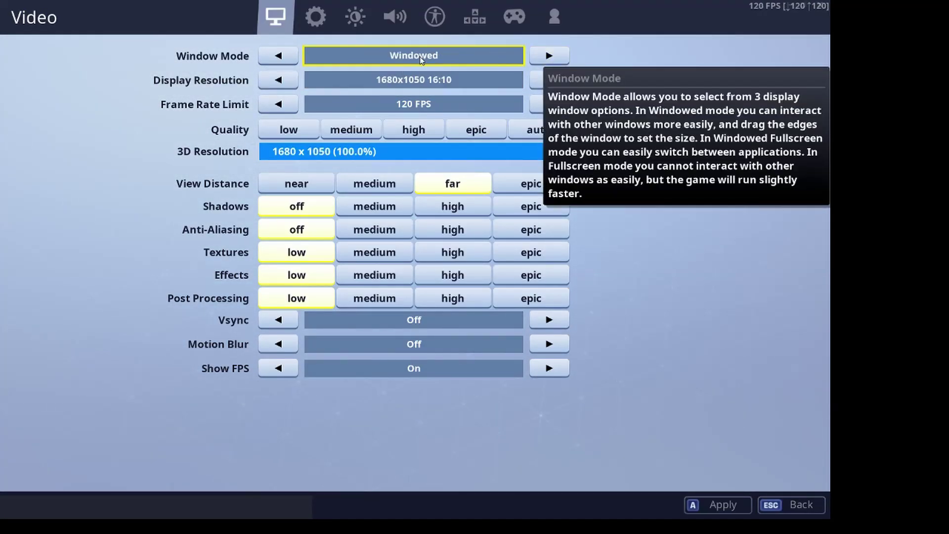
{"action": "left_click", "coordinate": [278, 55]}
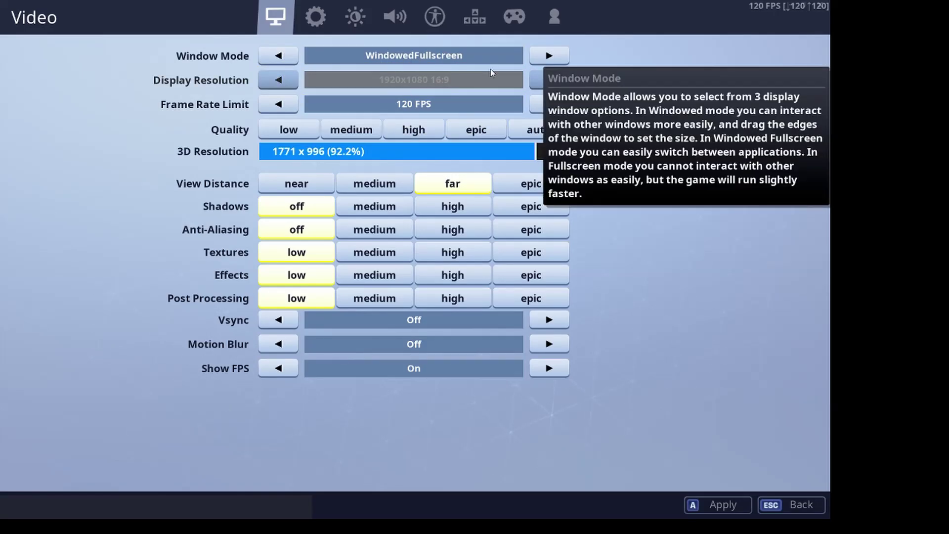
{"action": "left_click", "coordinate": [552, 57]}
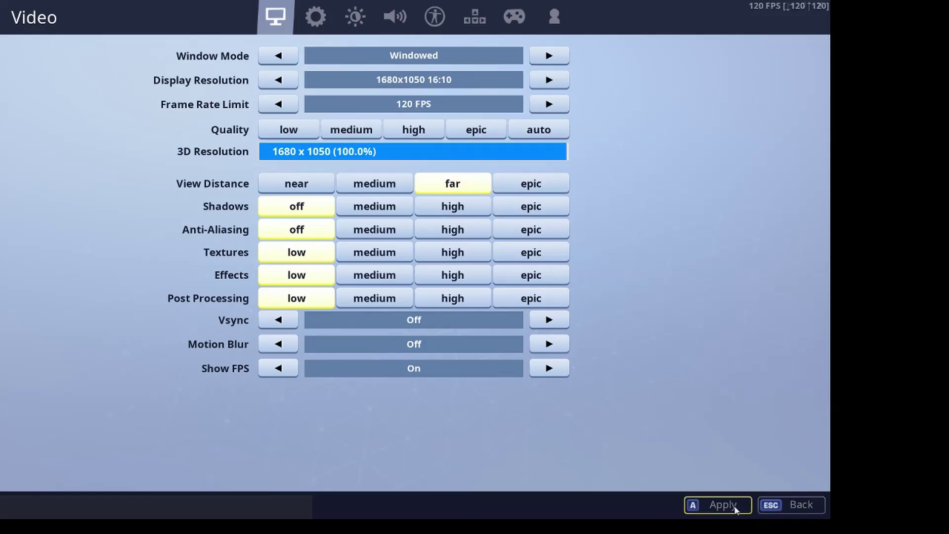
{"action": "key", "text": "a"}
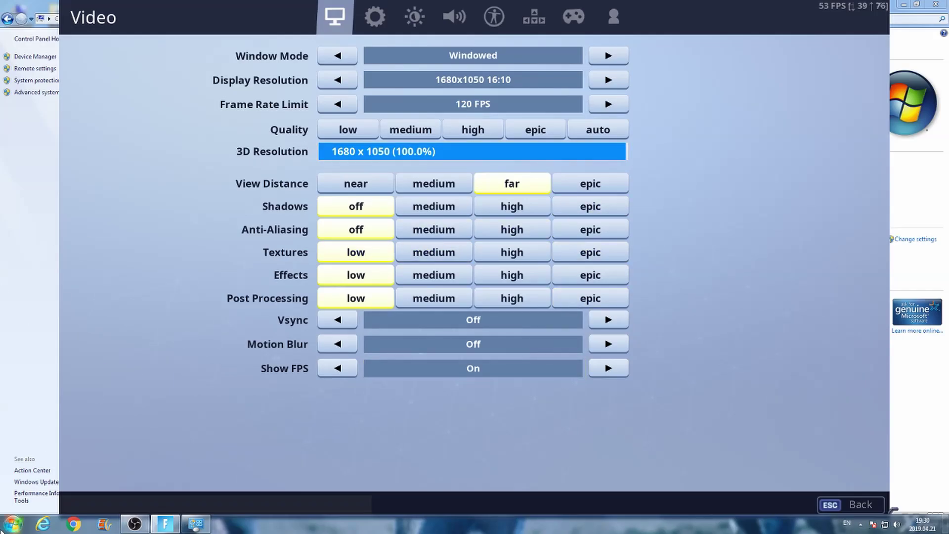
- Launch Task Manager via a 'task man' search and try setting FortniteClient to High priority
{"action": "left_click", "coordinate": [13, 523]}
{"action": "type", "text": "task man"}
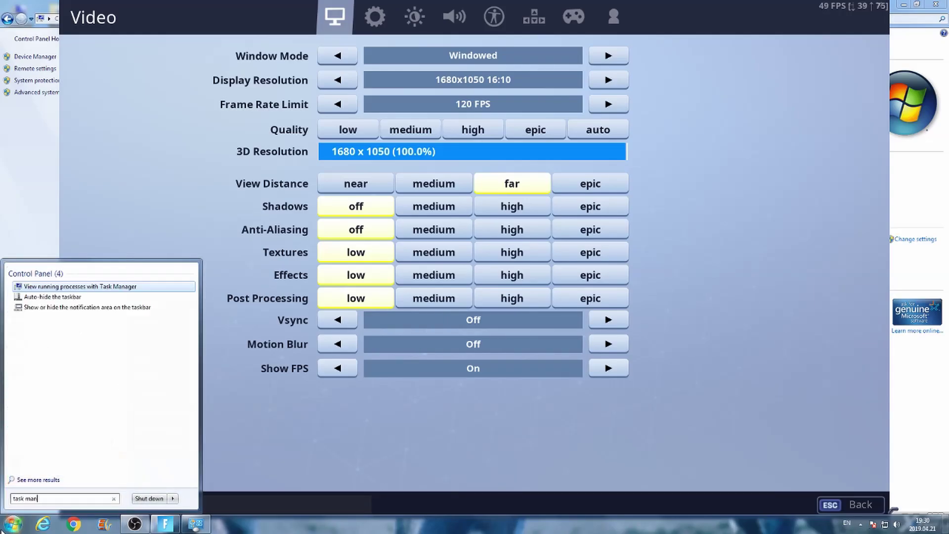
{"action": "left_click", "coordinate": [111, 288]}
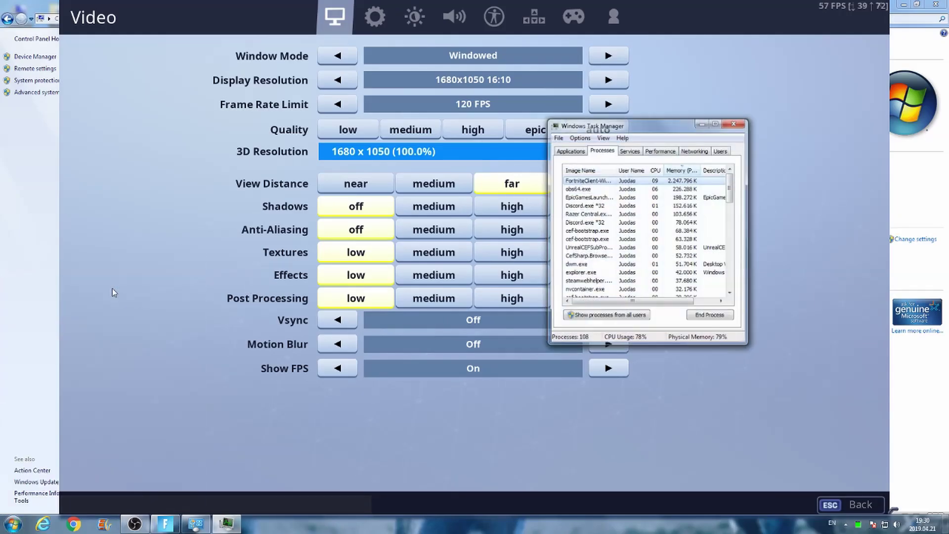
{"action": "right_click", "coordinate": [609, 183]}
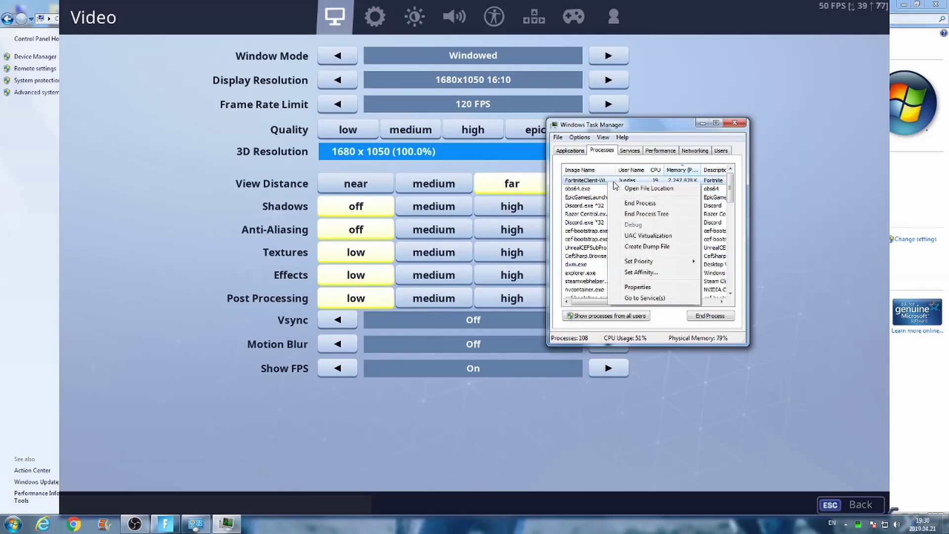
{"action": "mouse_move", "coordinate": [639, 263]}
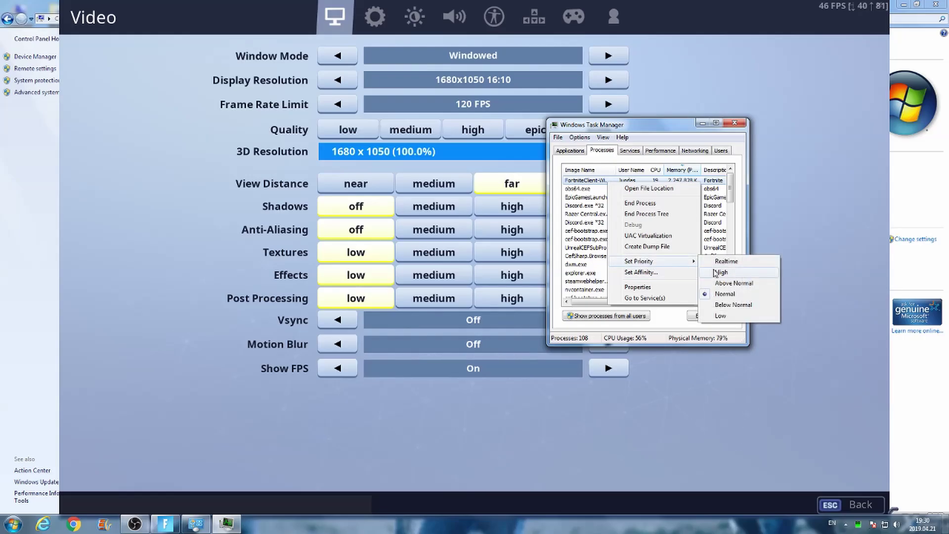
{"action": "left_click", "coordinate": [719, 272]}
{"action": "left_click", "coordinate": [504, 277]}
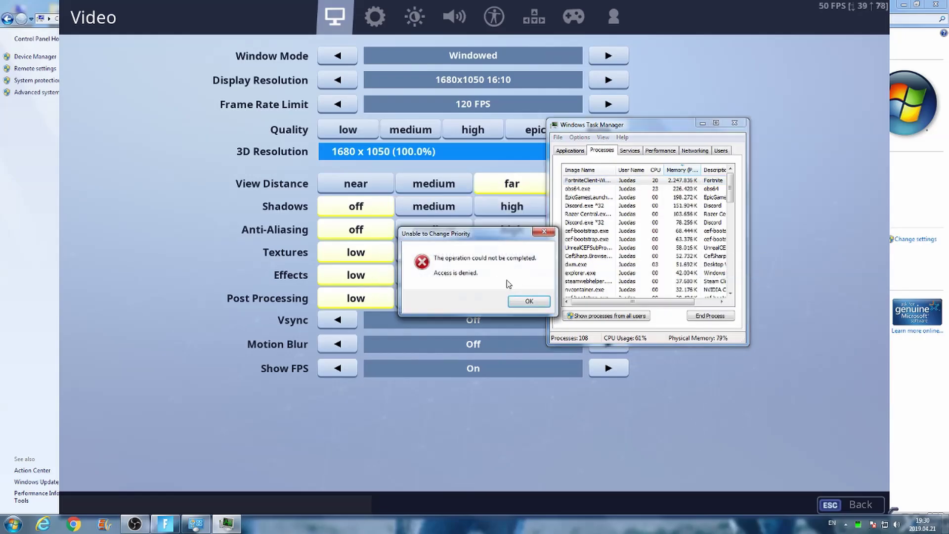
{"action": "left_click", "coordinate": [530, 302]}
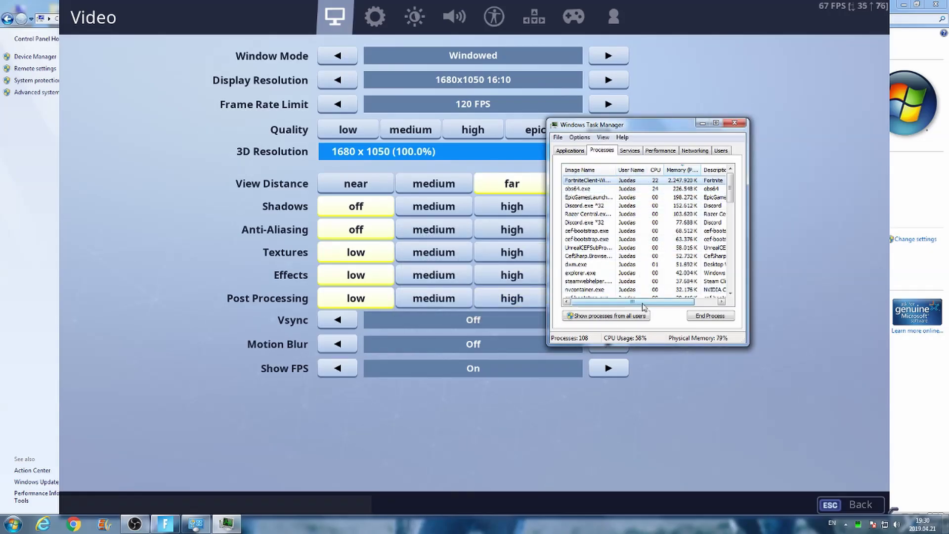
- Show processes from all users and retry High priority for FortniteClient, which is denied again
{"action": "left_click", "coordinate": [608, 316]}
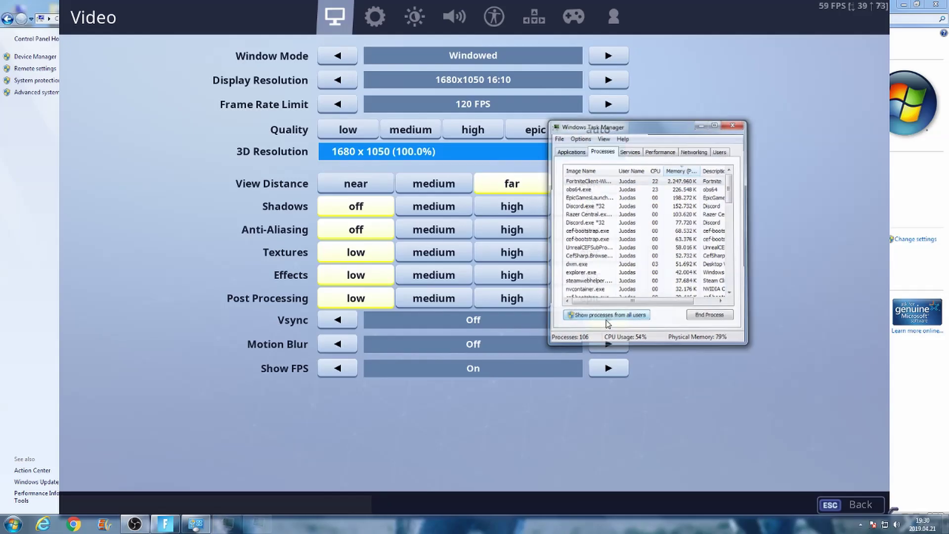
{"action": "right_click", "coordinate": [595, 182]}
{"action": "mouse_move", "coordinate": [633, 258]}
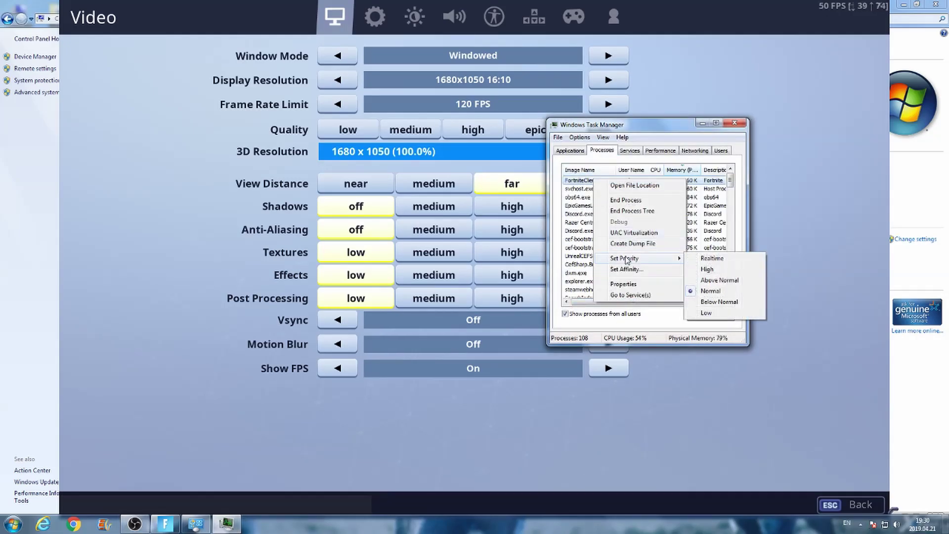
{"action": "left_click", "coordinate": [715, 275]}
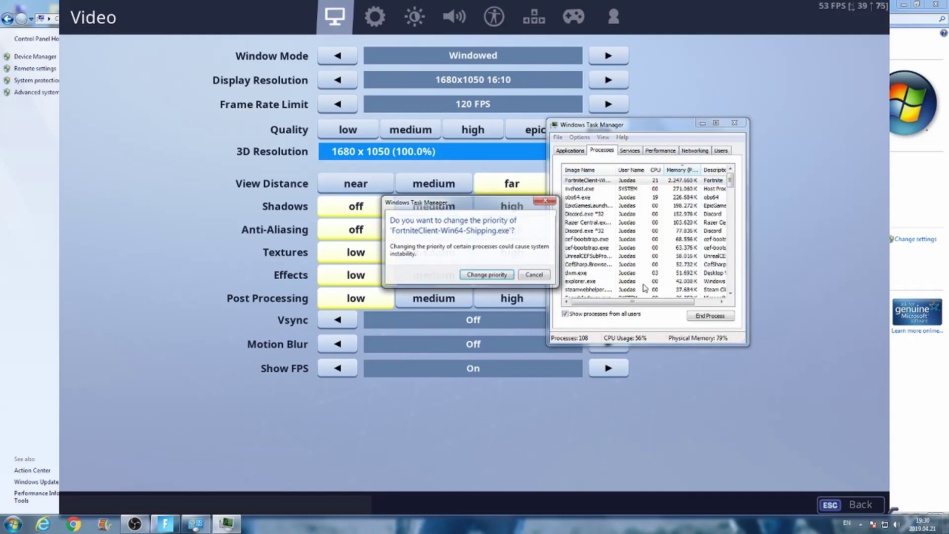
{"action": "left_click", "coordinate": [492, 278]}
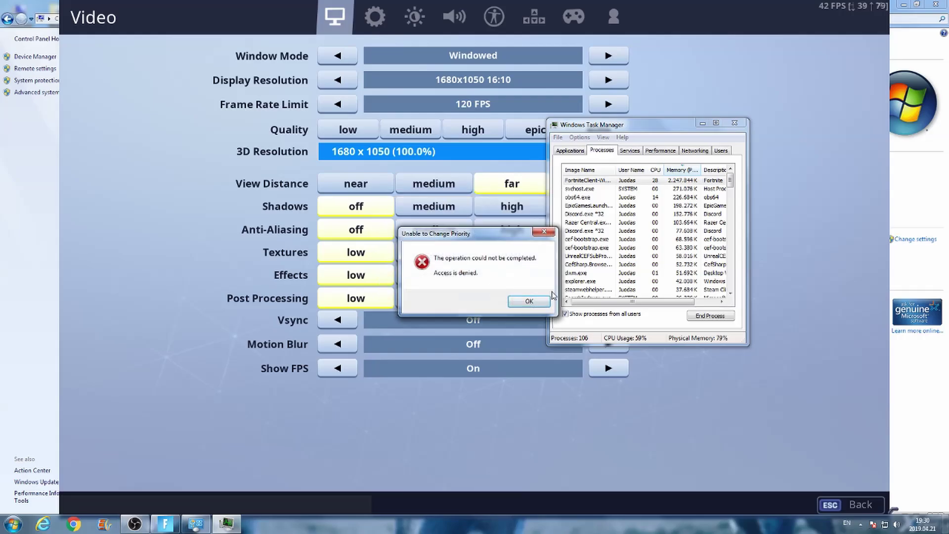
{"action": "left_click", "coordinate": [526, 303]}
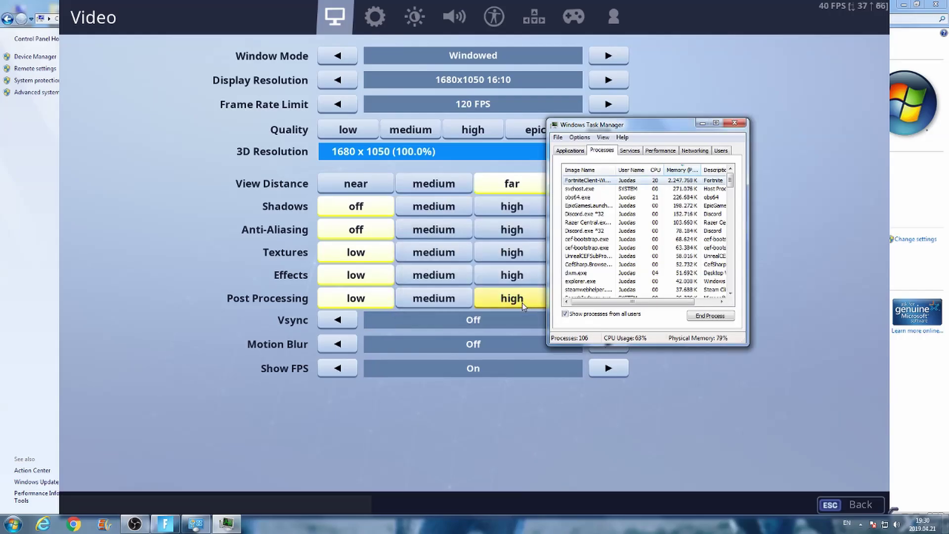
- Close Task Manager and switch Fortnite to fullscreen at 1680x1050
{"action": "left_click", "coordinate": [735, 123]}
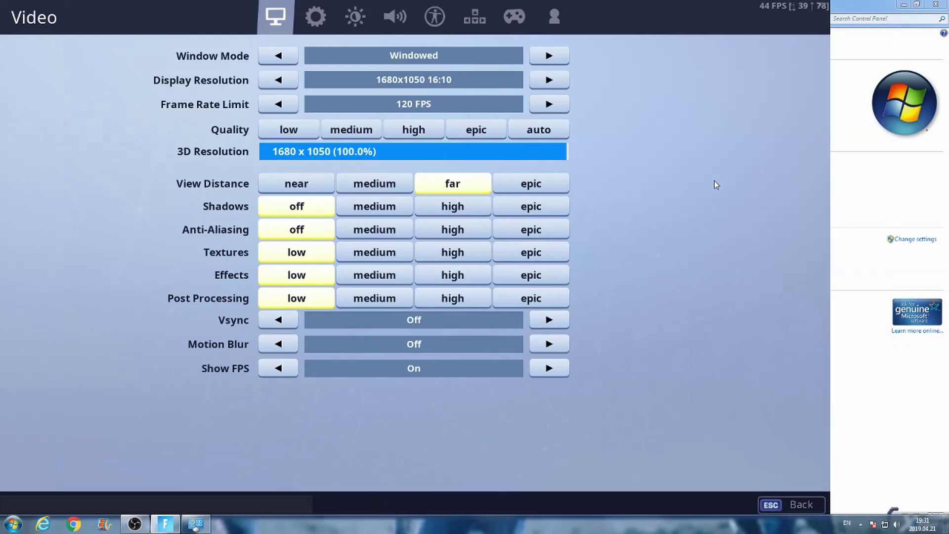
{"action": "key", "text": "ctrl+F11"}
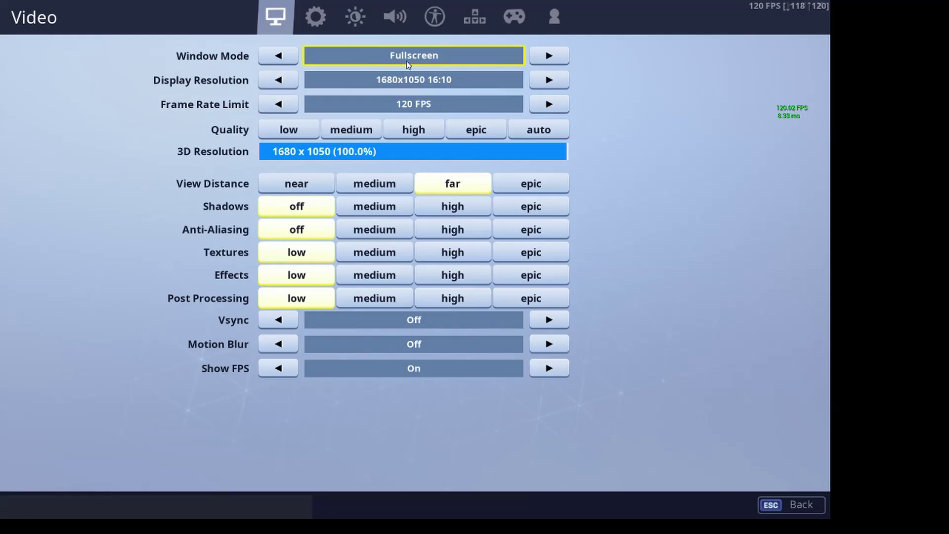
{"action": "left_click", "coordinate": [788, 504]}
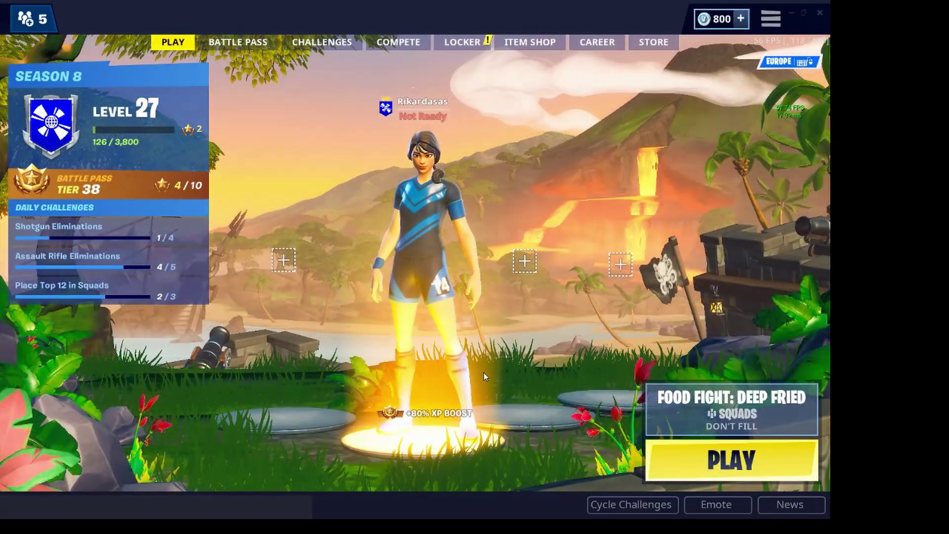